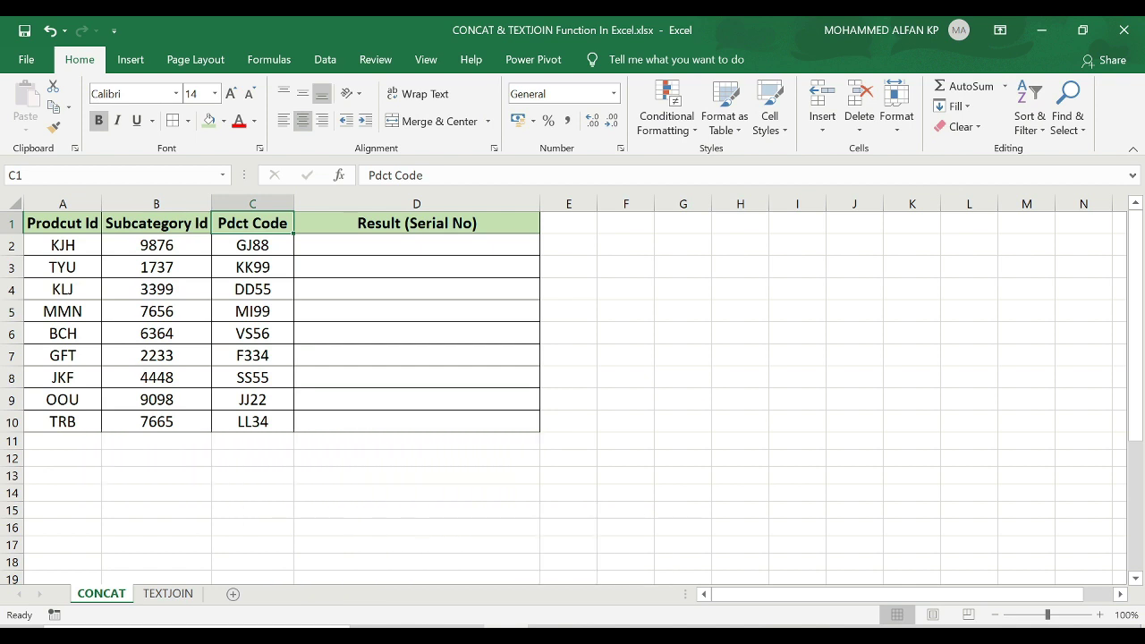
# Step: Try =CONCAT(A2:C2) in D2, fill it down to D10, then clear D2:D10
pyautogui.click(66, 227)
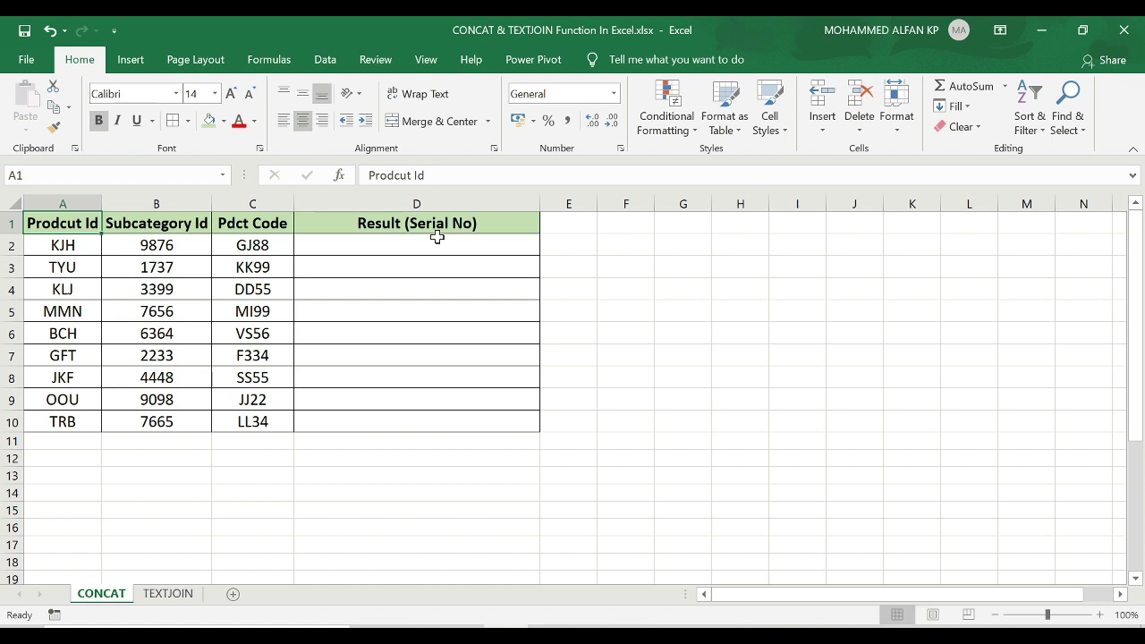
pyautogui.click(351, 245)
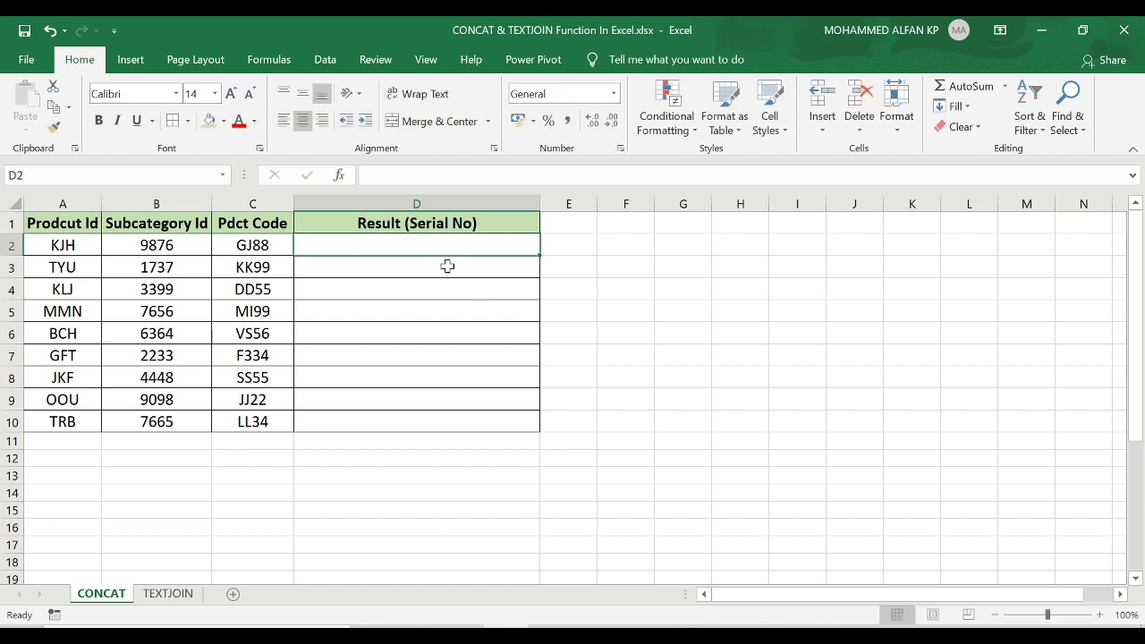
pyautogui.write('=con')
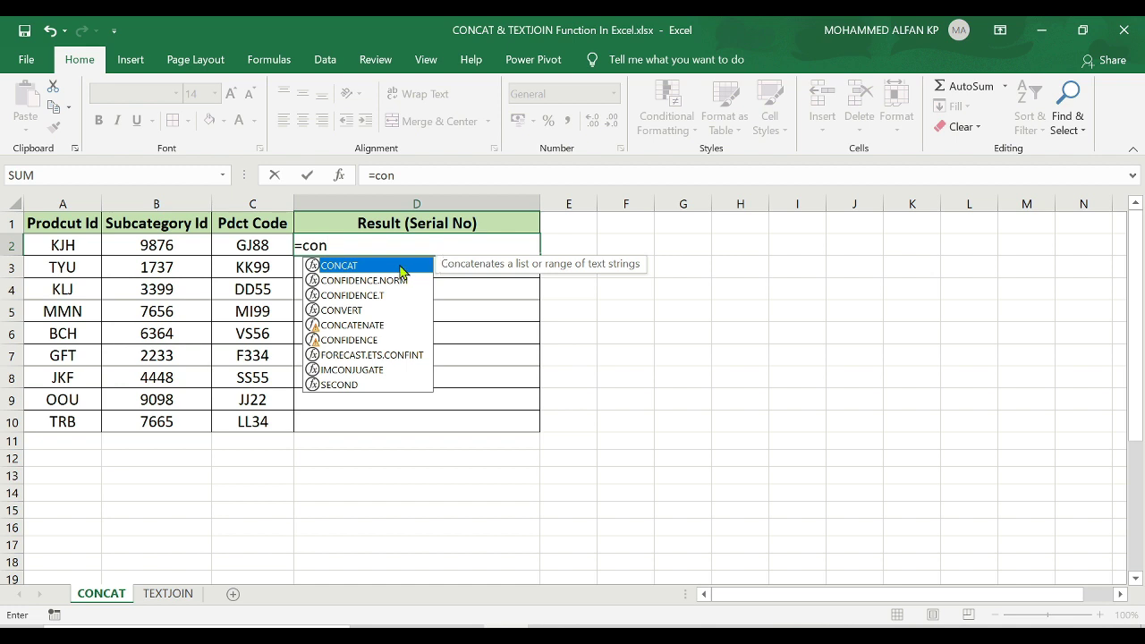
pyautogui.doubleClick(400, 267)
pyautogui.moveTo(36, 245); pyautogui.dragTo(252, 247)
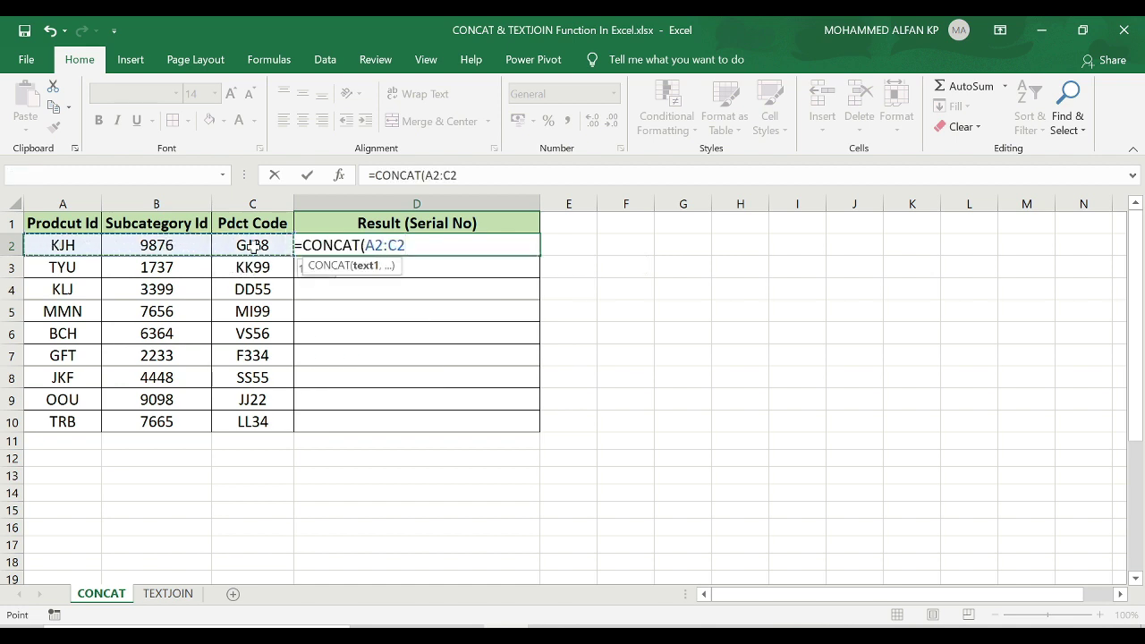
pyautogui.write(')')
pyautogui.hotkey('ctrl', 'Return')
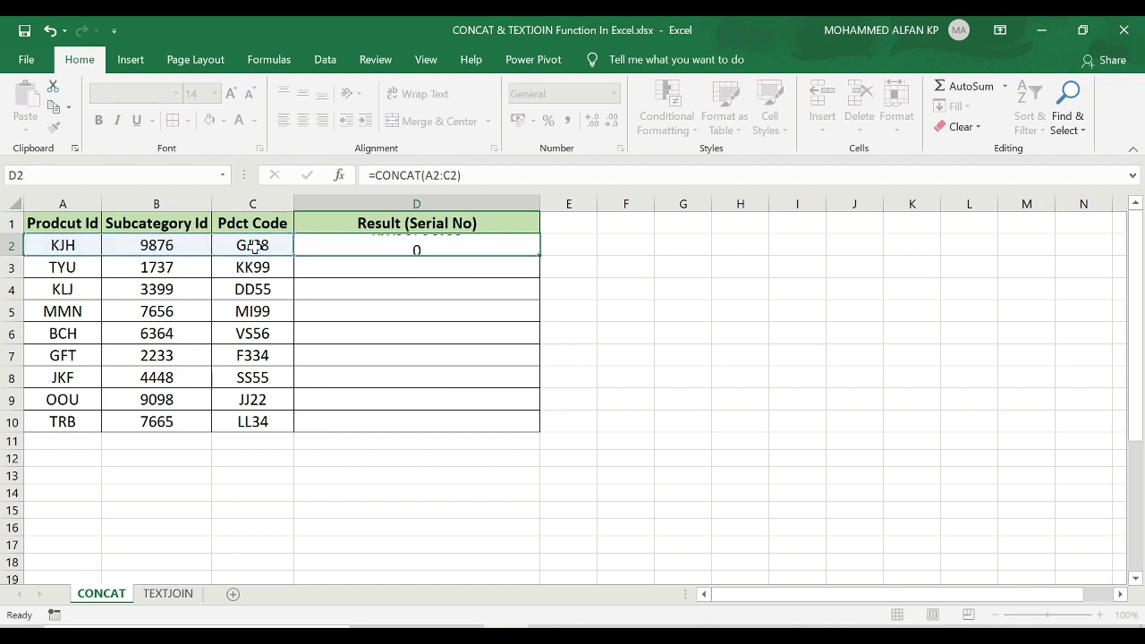
pyautogui.doubleClick(537, 254)
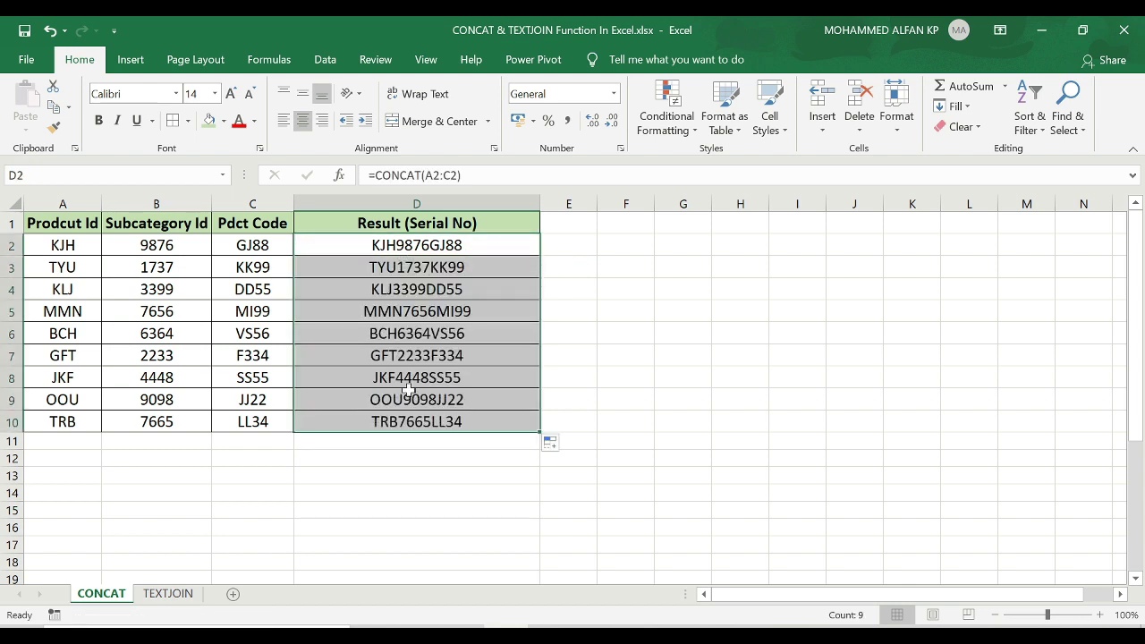
pyautogui.moveTo(413, 246); pyautogui.dragTo(408, 421)
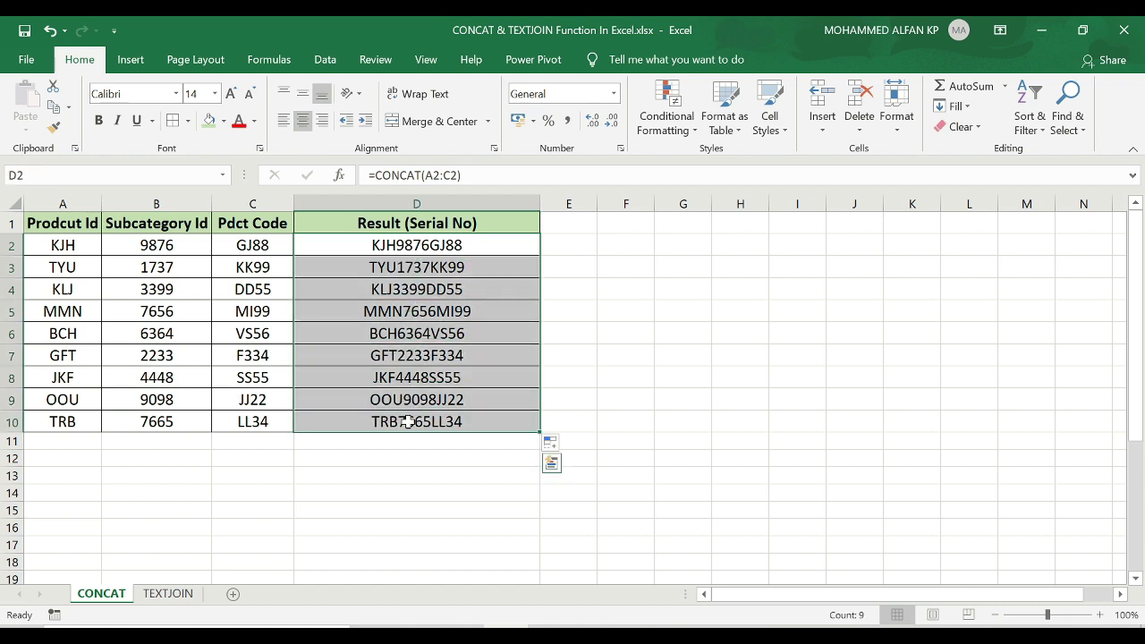
pyautogui.press('Delete')
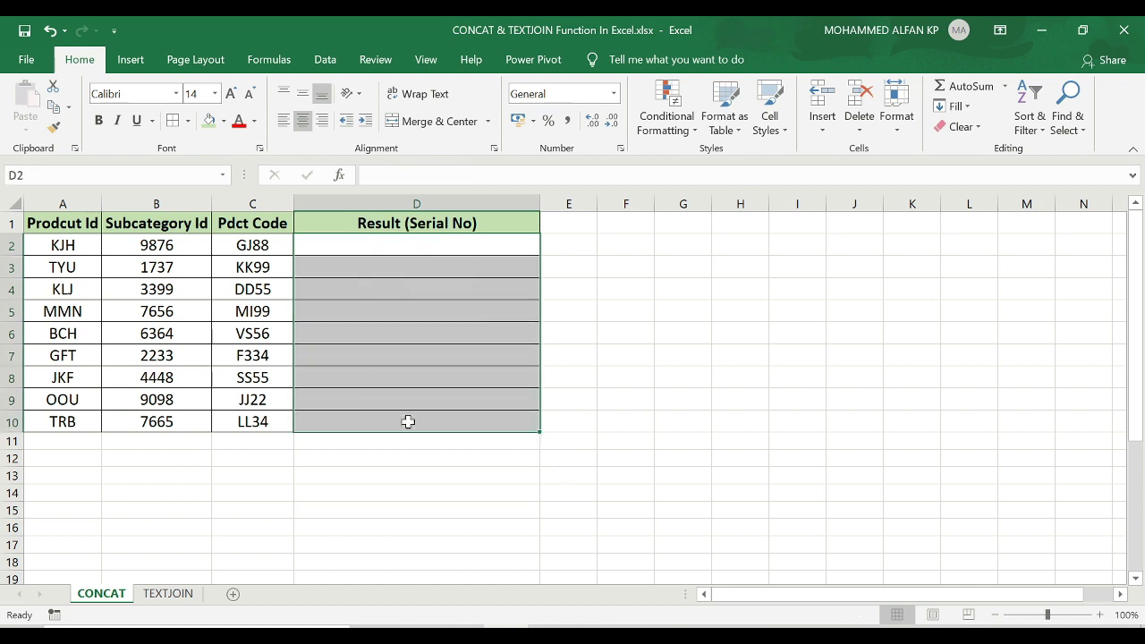
# Step: Enter a CONCAT formula in D2 joining A2, B2 and C2 with "-" separators, giving KJH-9876-GJ88
pyautogui.click(374, 250)
pyautogui.write('=con')
pyautogui.press('Tab')
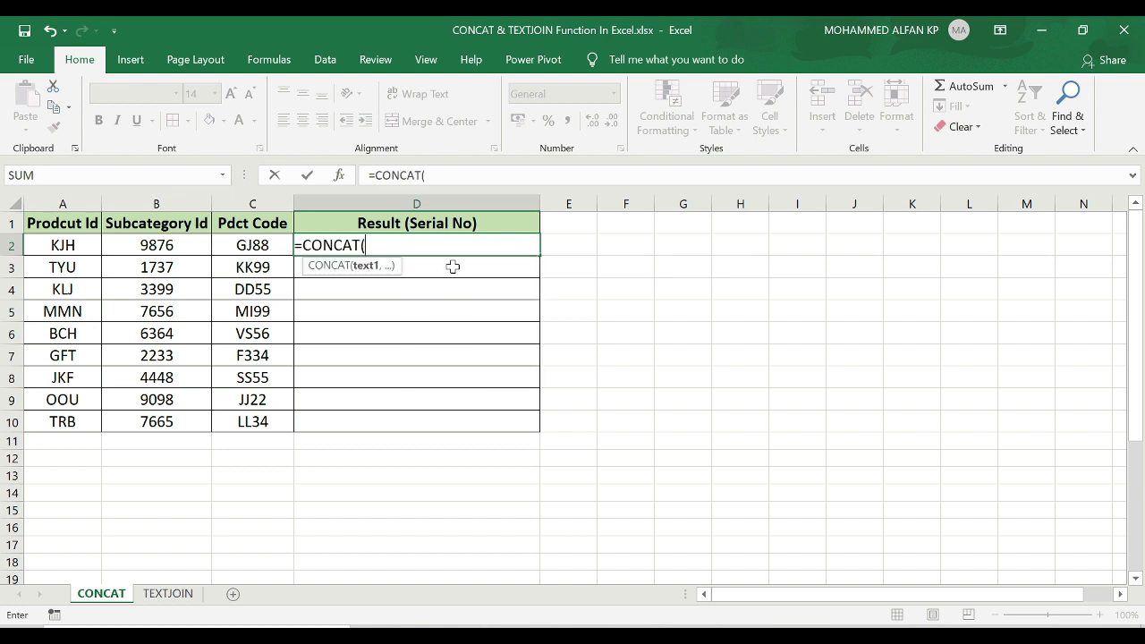
pyautogui.click(55, 248)
pyautogui.write(',')
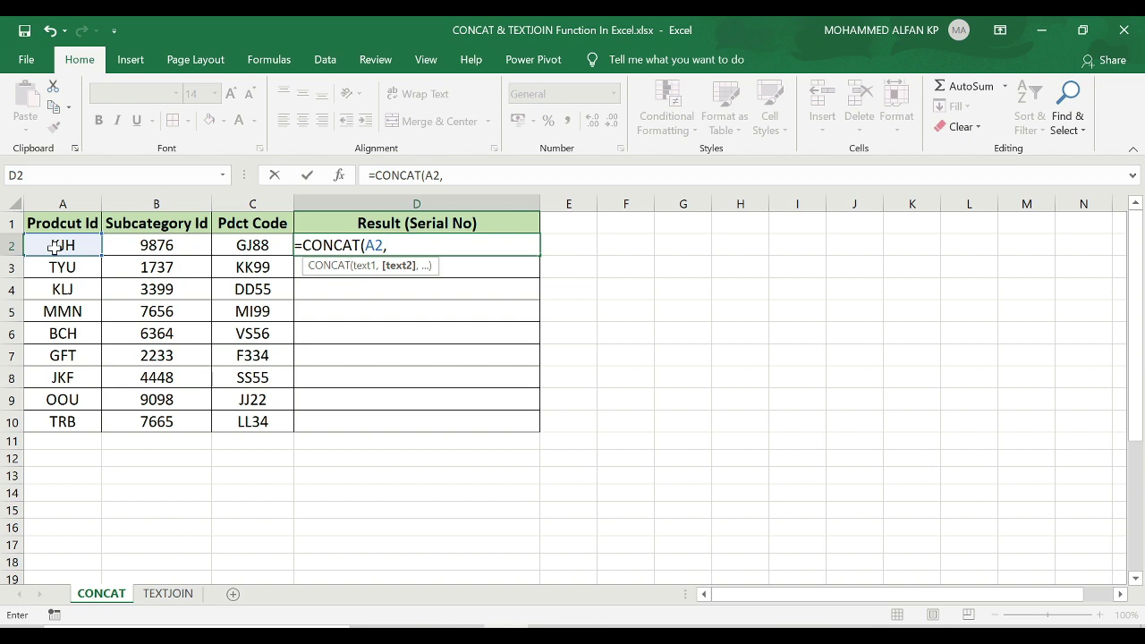
pyautogui.write('"-",')
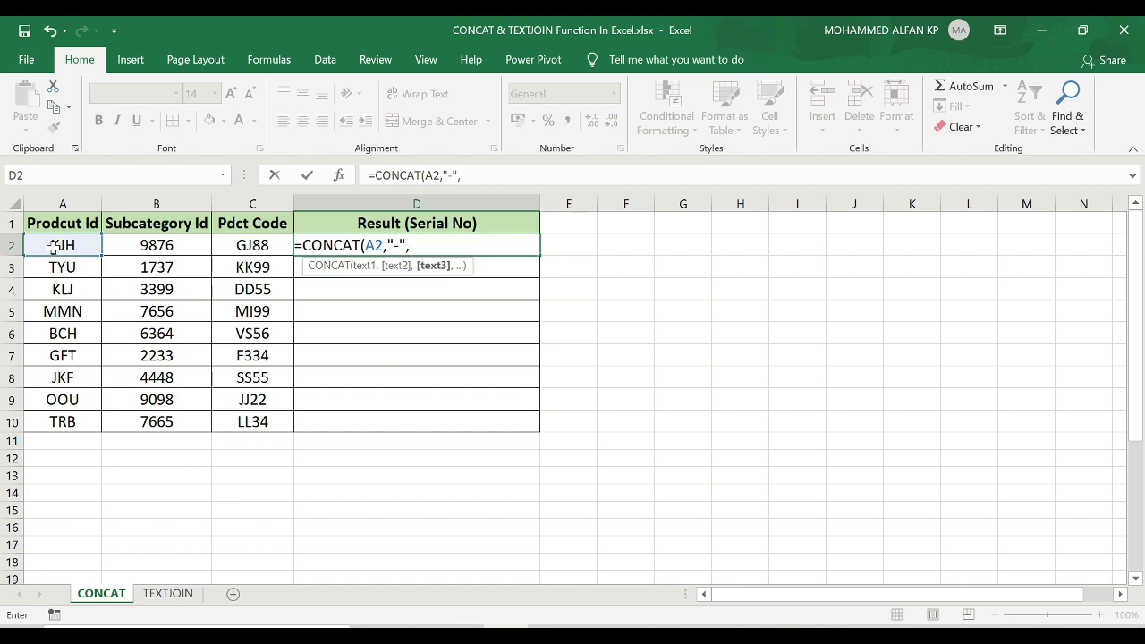
pyautogui.click(167, 245)
pyautogui.write(',')
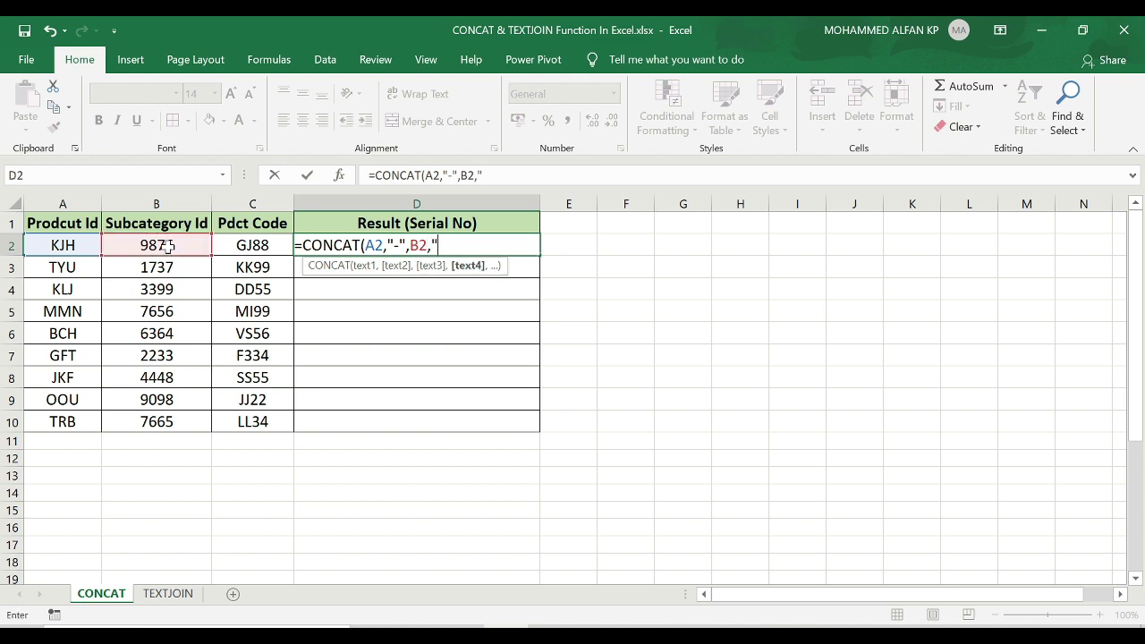
pyautogui.write('"-",')
pyautogui.click(250, 245)
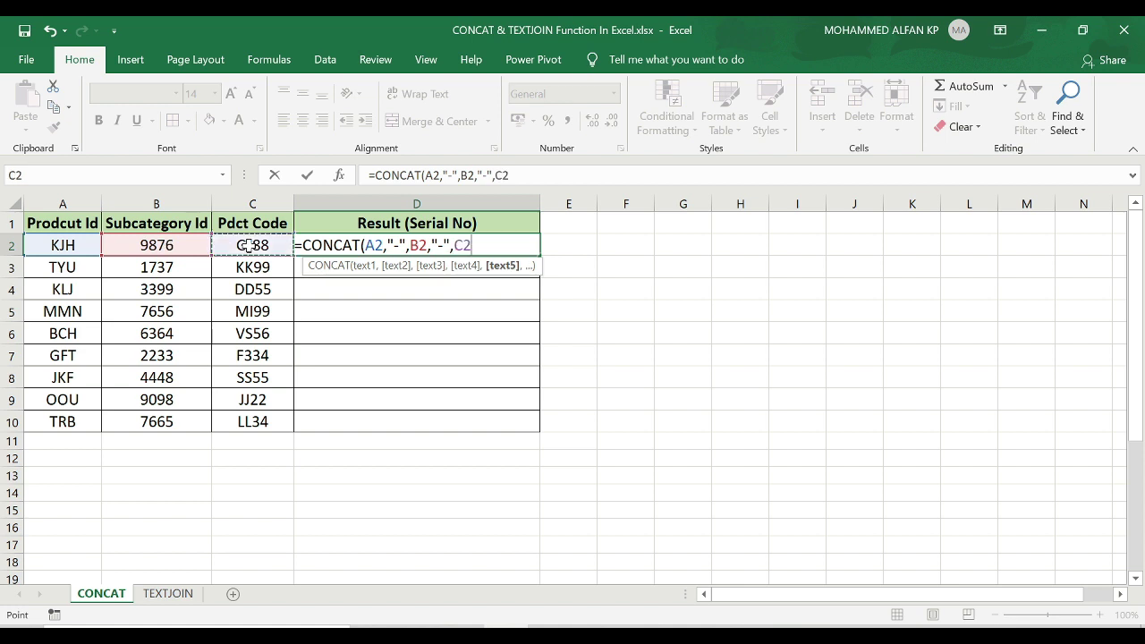
pyautogui.write(')')
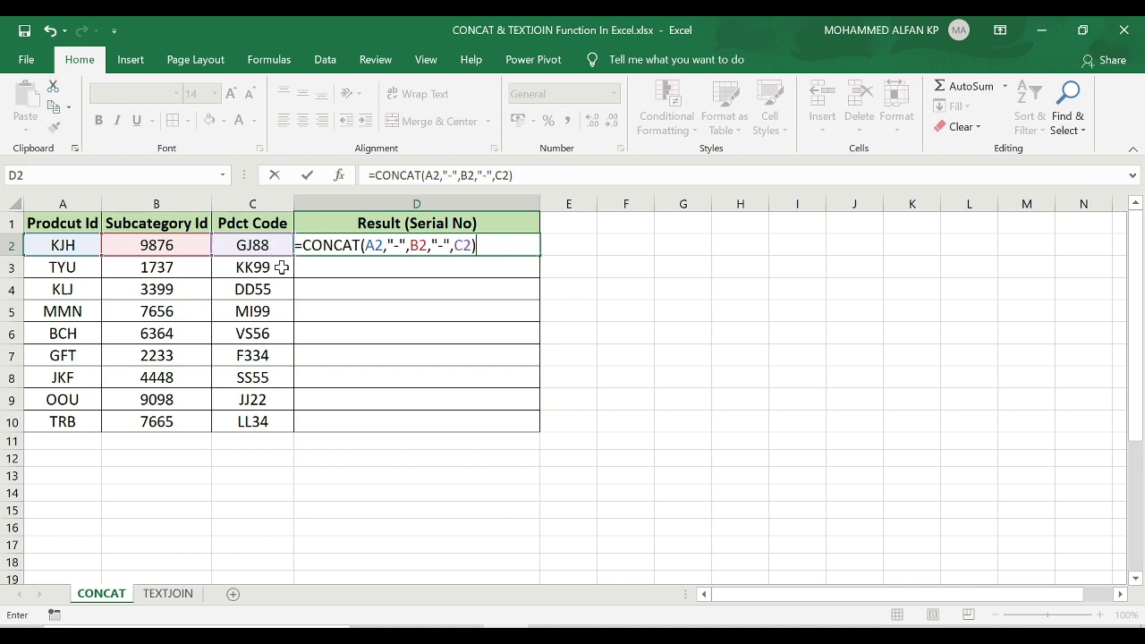
pyautogui.press('Return')
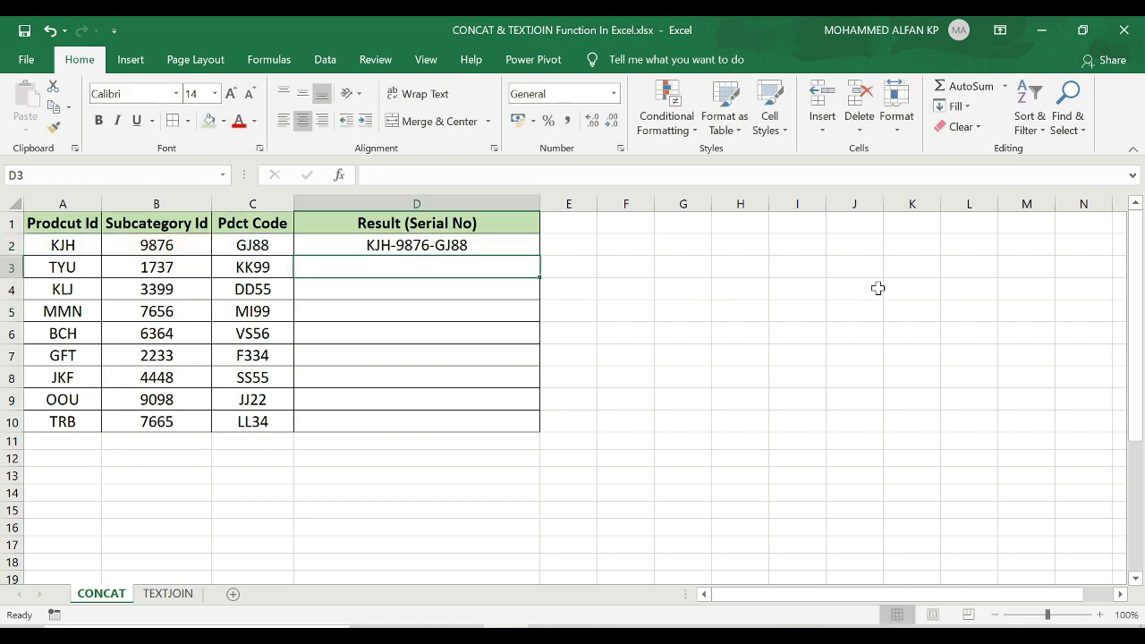
# Step: Fill D2's hyphen formula down to D10, then scroll down to the Text/RESULT table
pyautogui.click(490, 245)
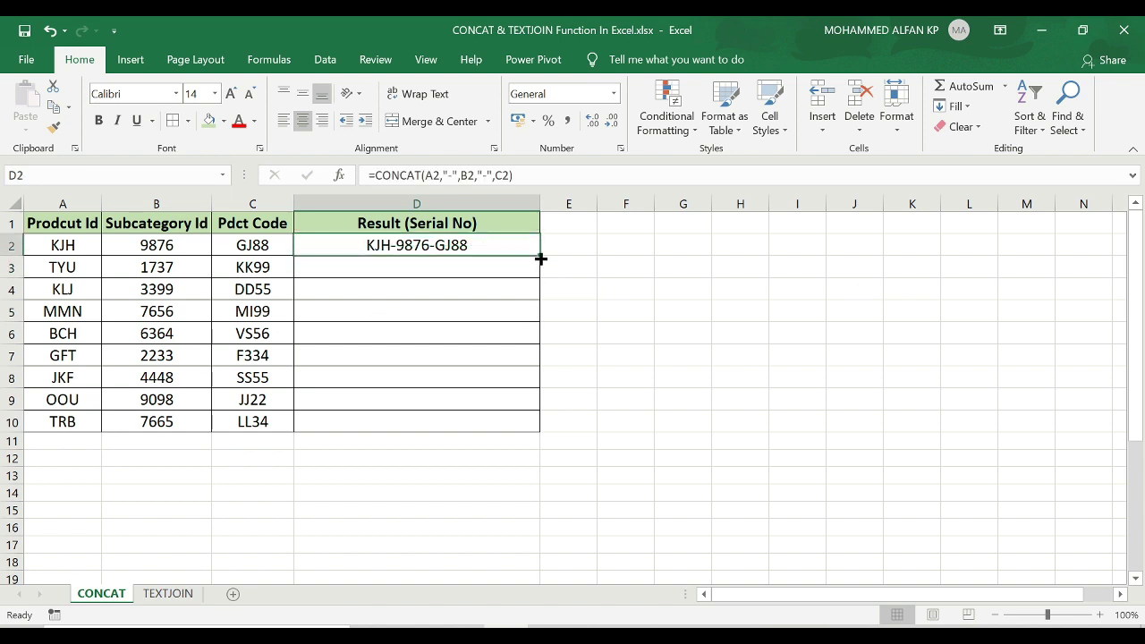
pyautogui.doubleClick(539, 255)
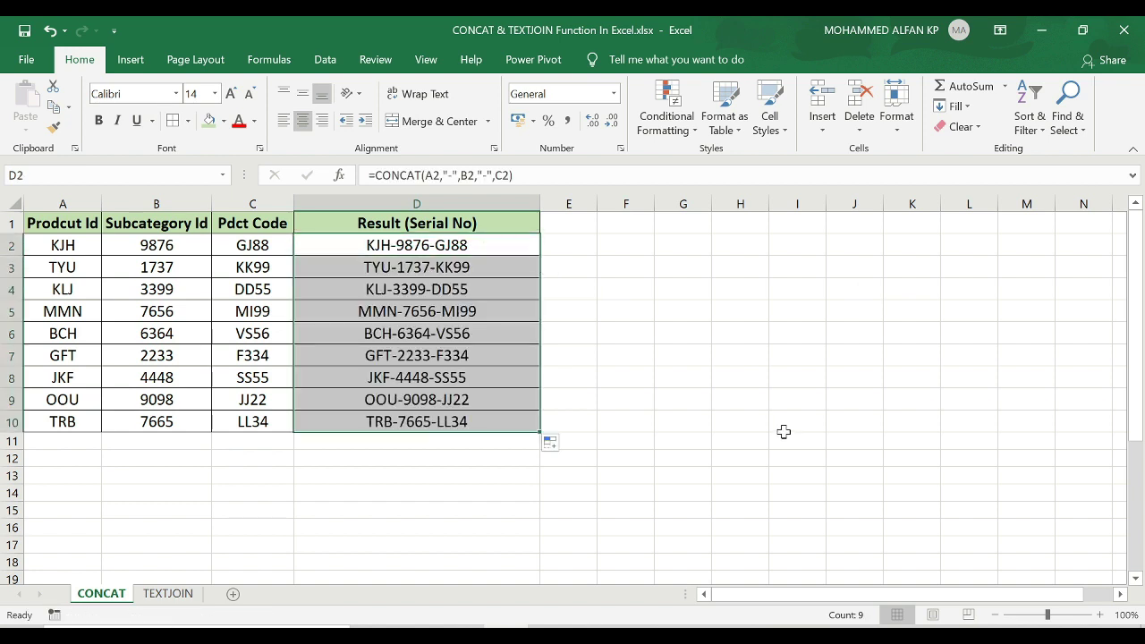
pyautogui.click(682, 377)
pyautogui.scroll(-5, 340, 437)
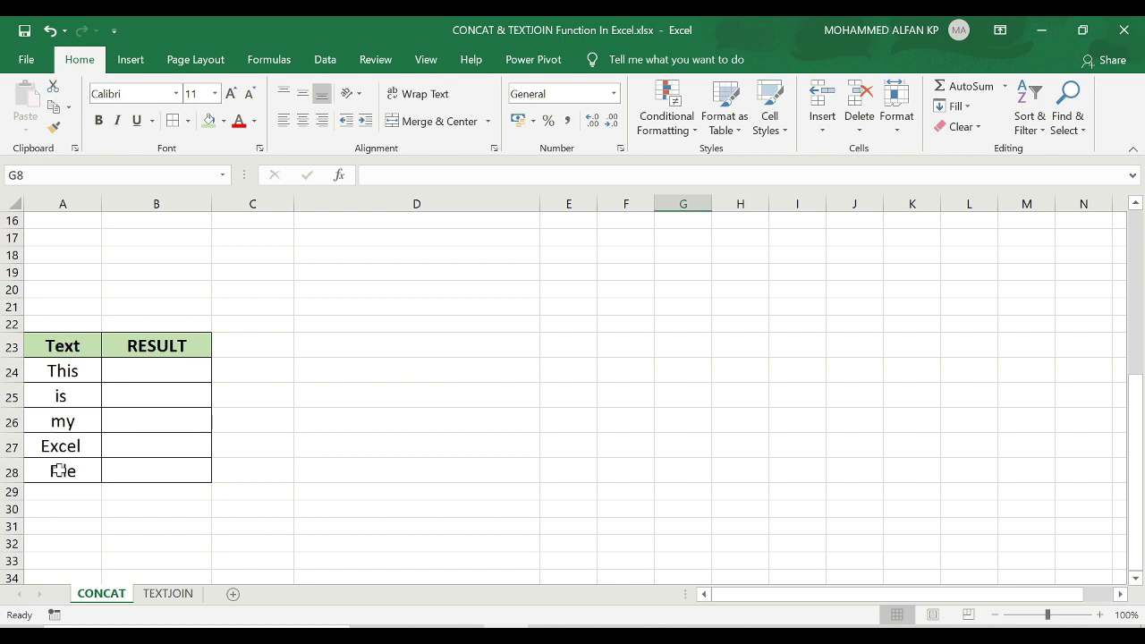
# Step: Enter =CONCAT(A24:A28) in B24, check the unspaced result, then clear B24
pyautogui.click(158, 374)
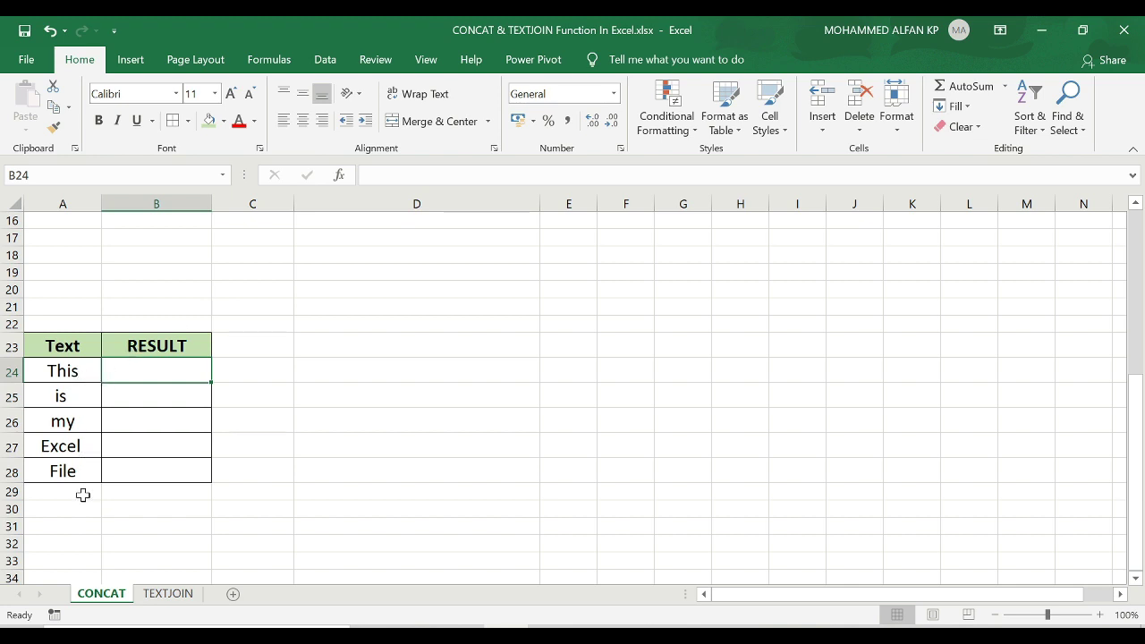
pyautogui.write('=con')
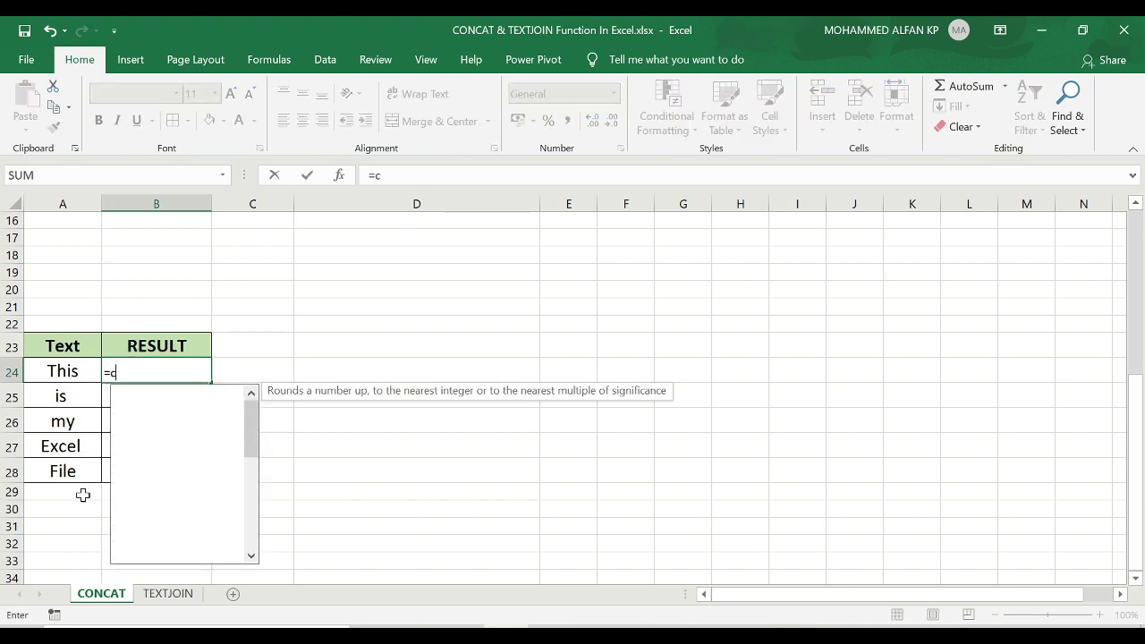
pyautogui.doubleClick(169, 392)
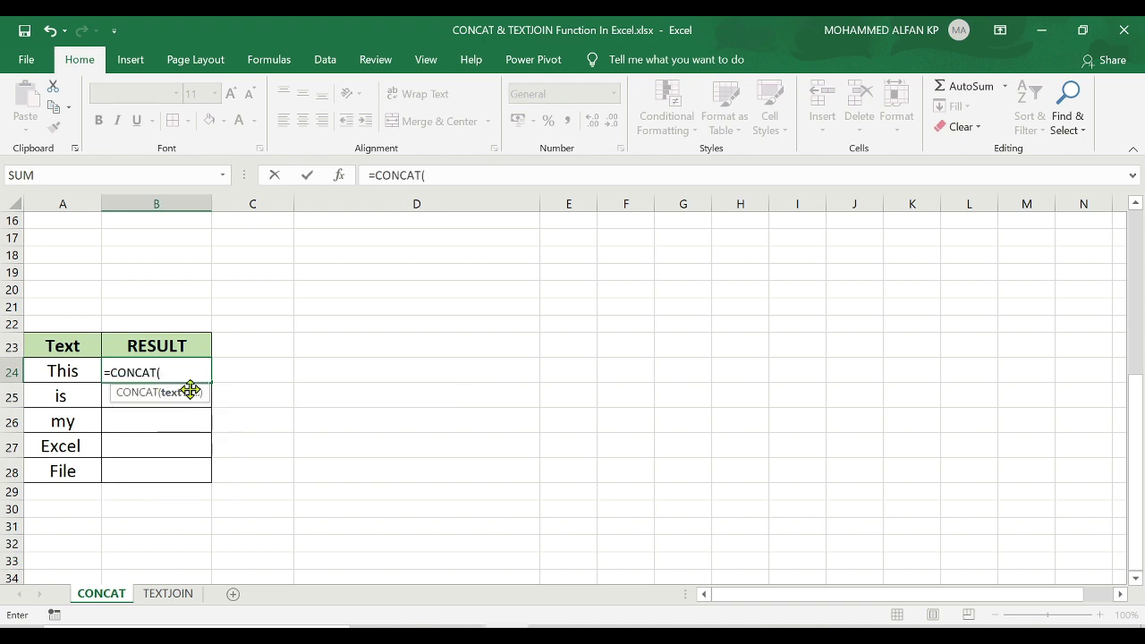
pyautogui.moveTo(52, 372); pyautogui.dragTo(53, 474)
pyautogui.write(')')
pyautogui.press('Return')
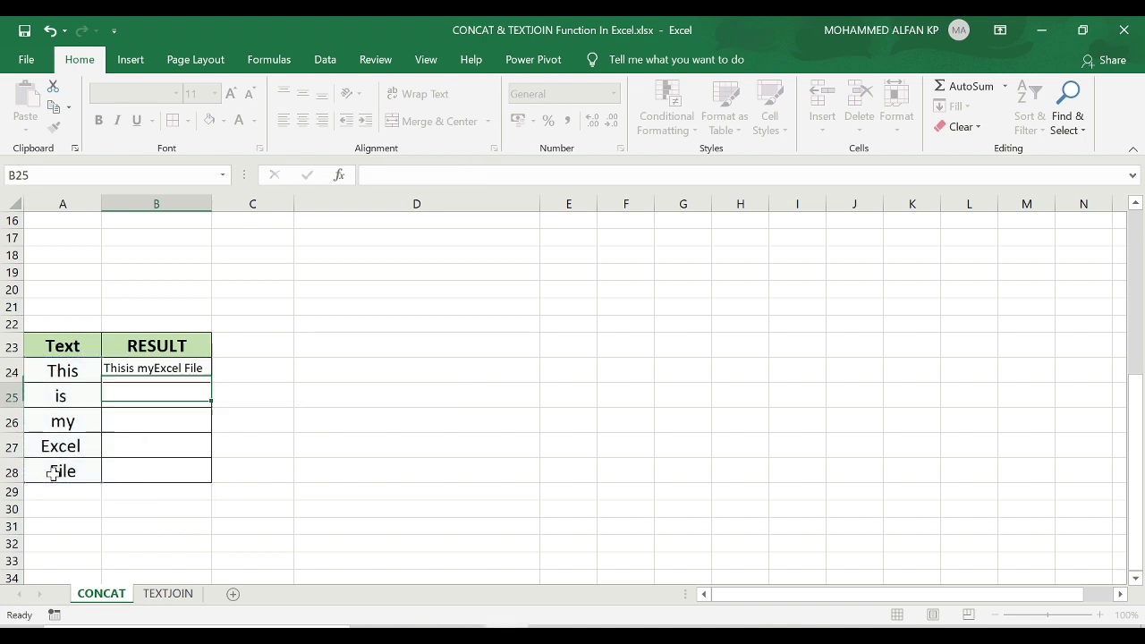
pyautogui.click(132, 376)
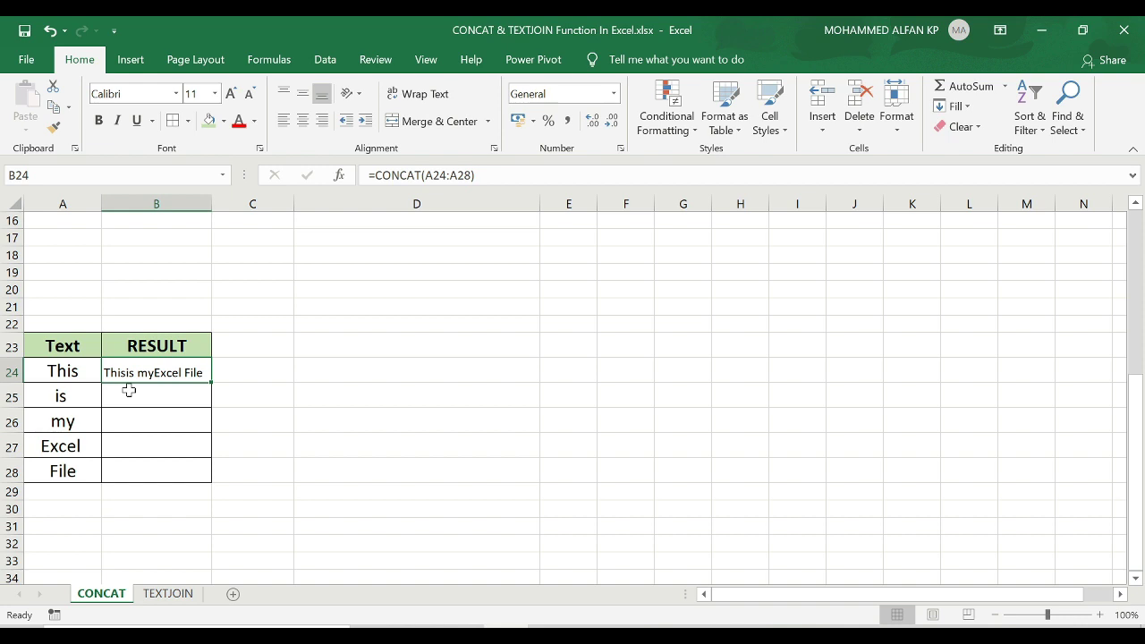
pyautogui.press('Delete')
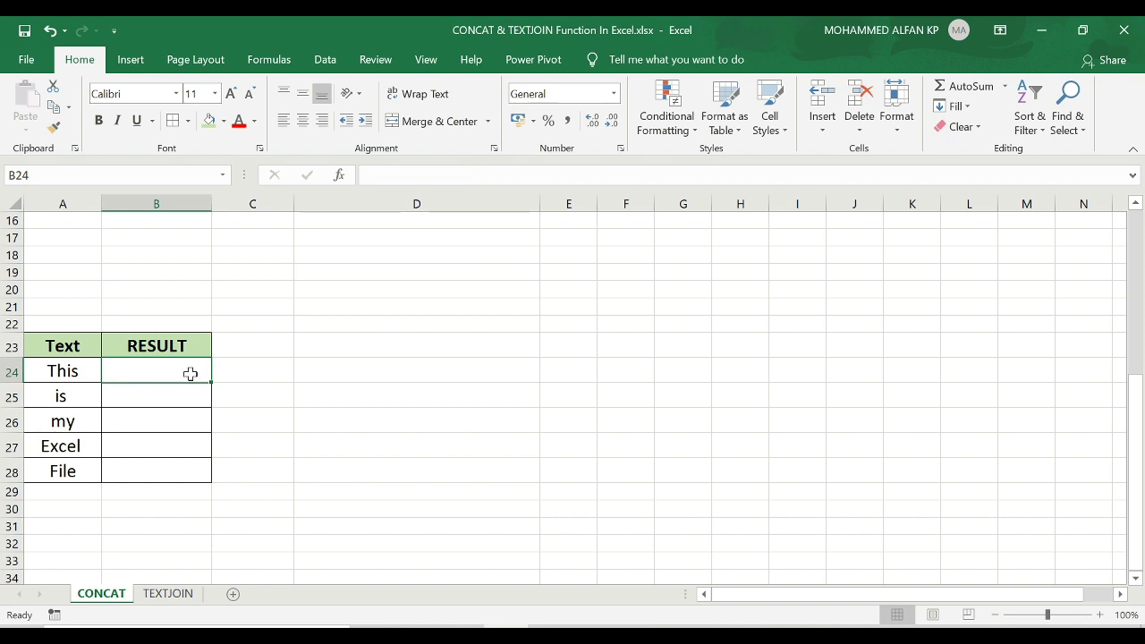
# Step: Enter =CONCAT(A24," ",A25," ",A26," ",A27," ",A28) in B24 to join the words with spaces
pyautogui.write('=con')
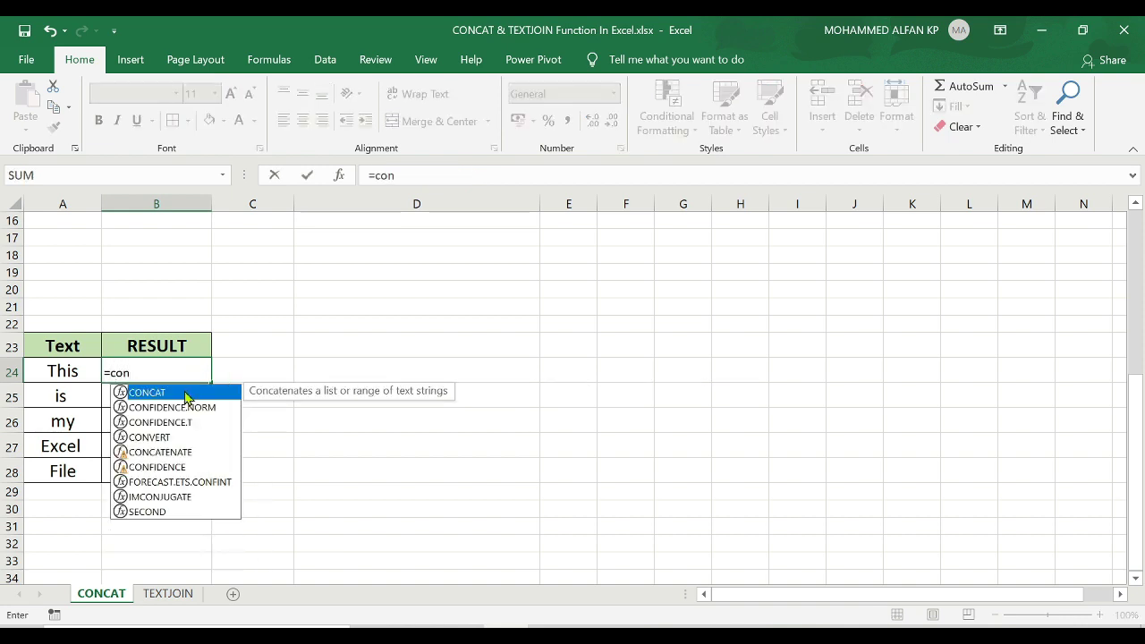
pyautogui.press('Tab')
pyautogui.click(68, 372)
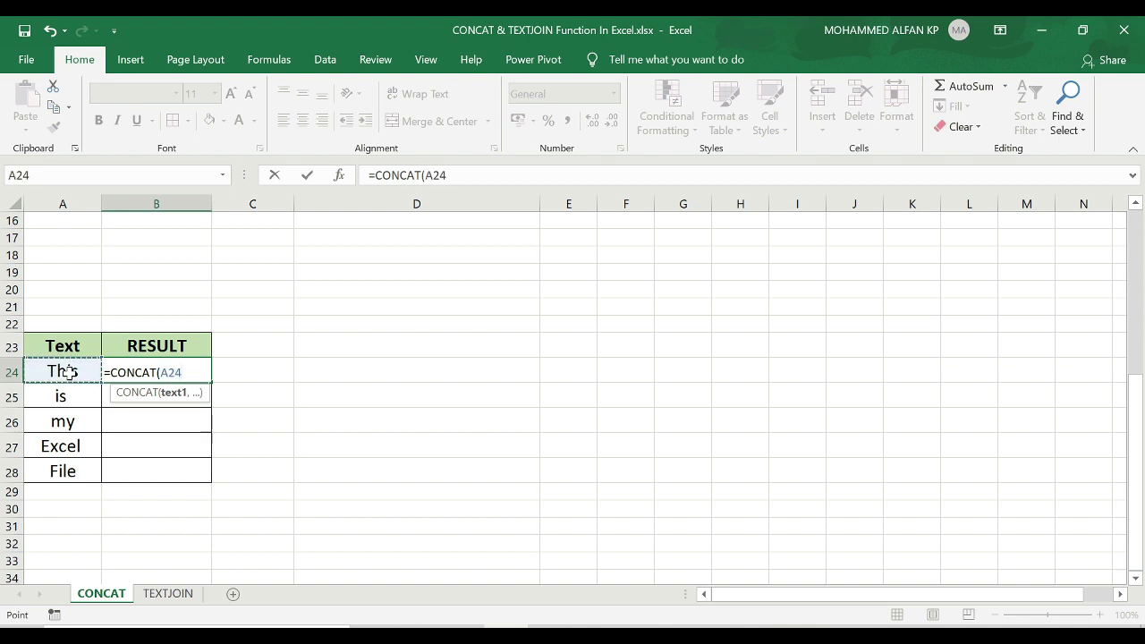
pyautogui.write(',')
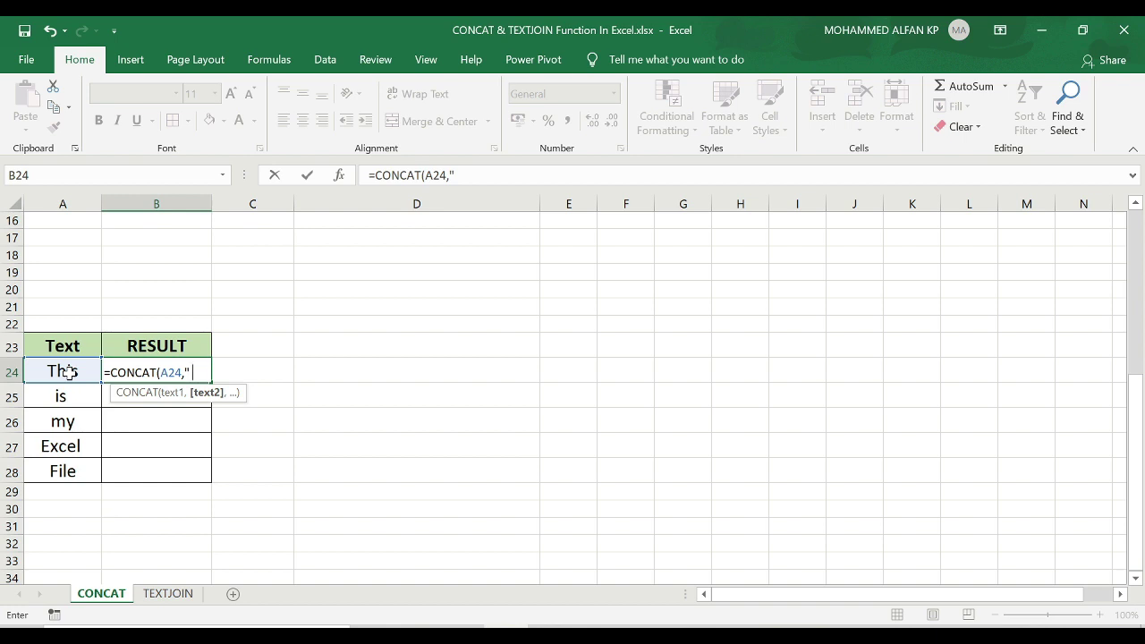
pyautogui.write('" ",')
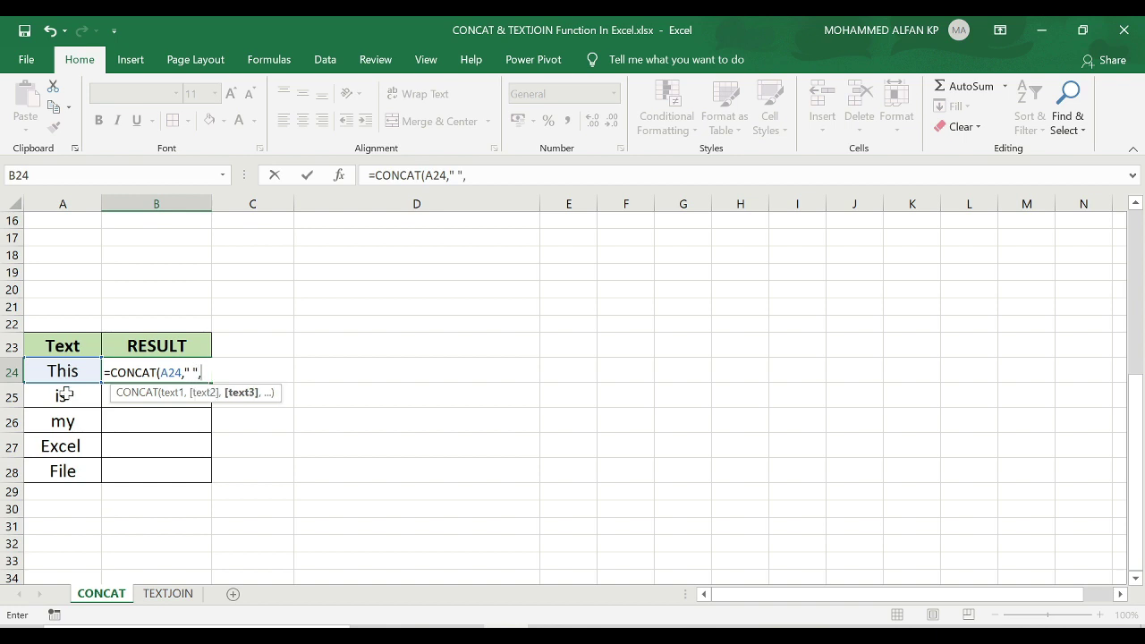
pyautogui.click(65, 393)
pyautogui.write(',')
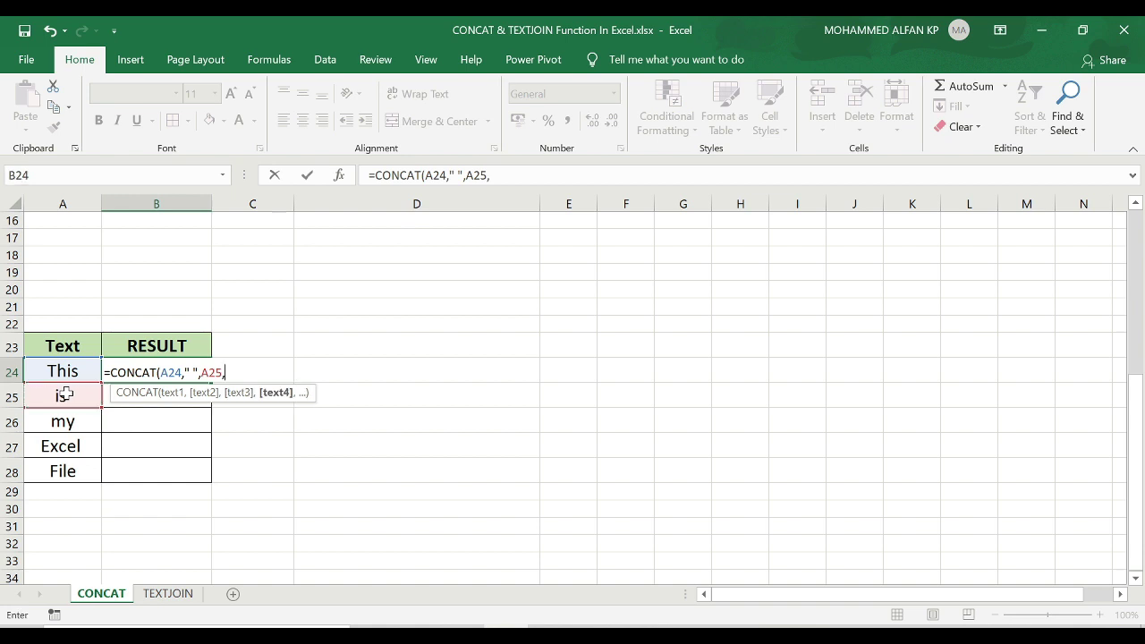
pyautogui.write('" ",')
pyautogui.click(63, 421)
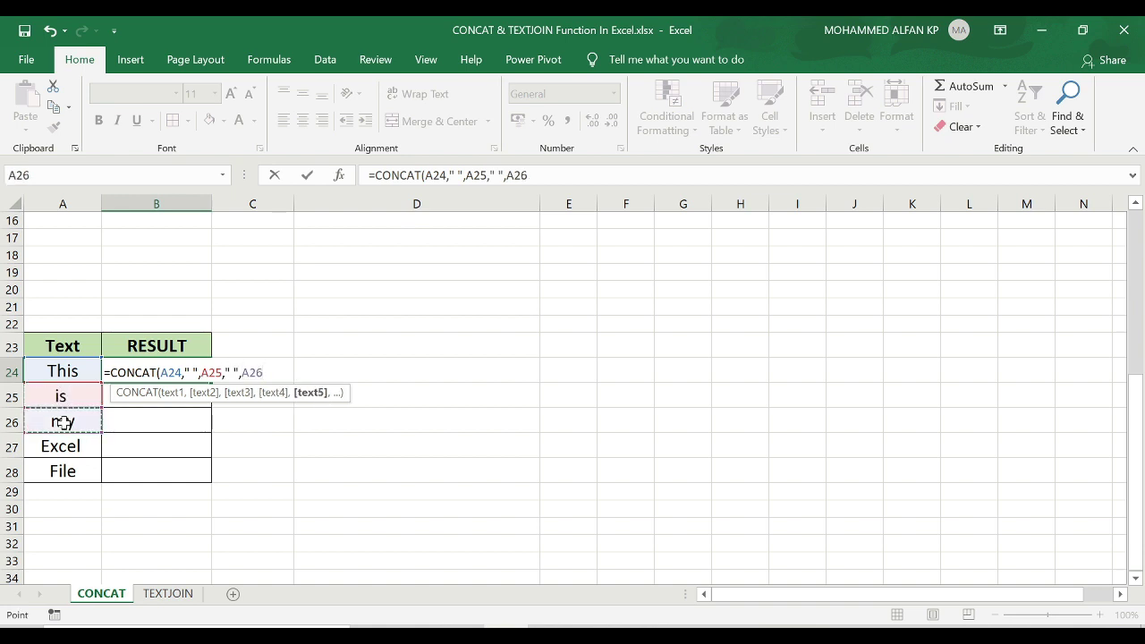
pyautogui.write(',')
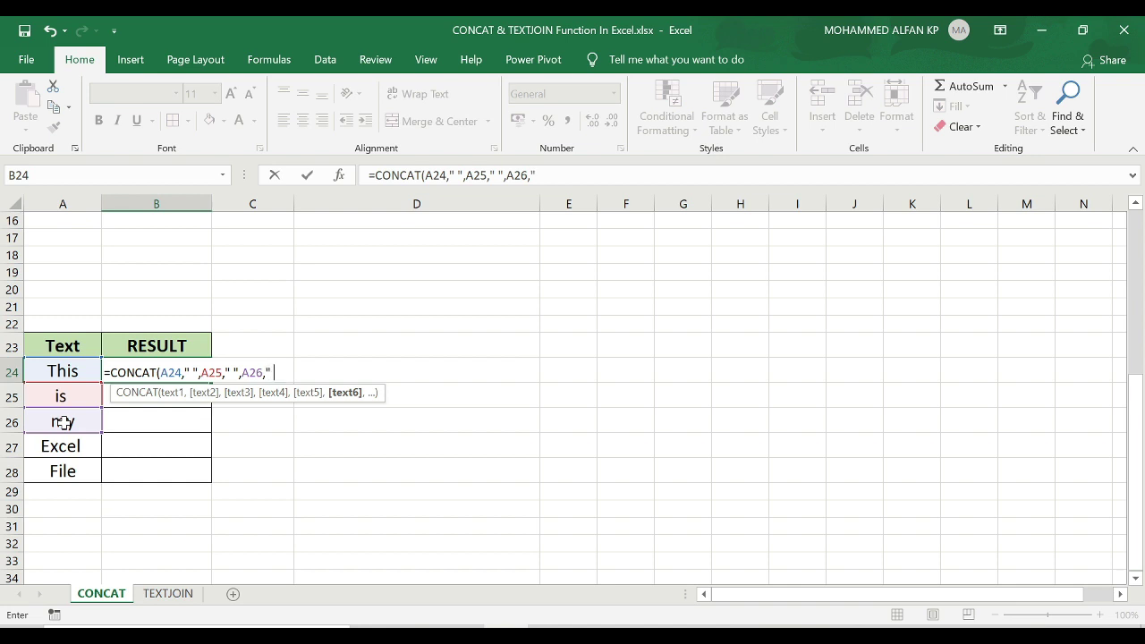
pyautogui.write('" ",')
pyautogui.click(66, 442)
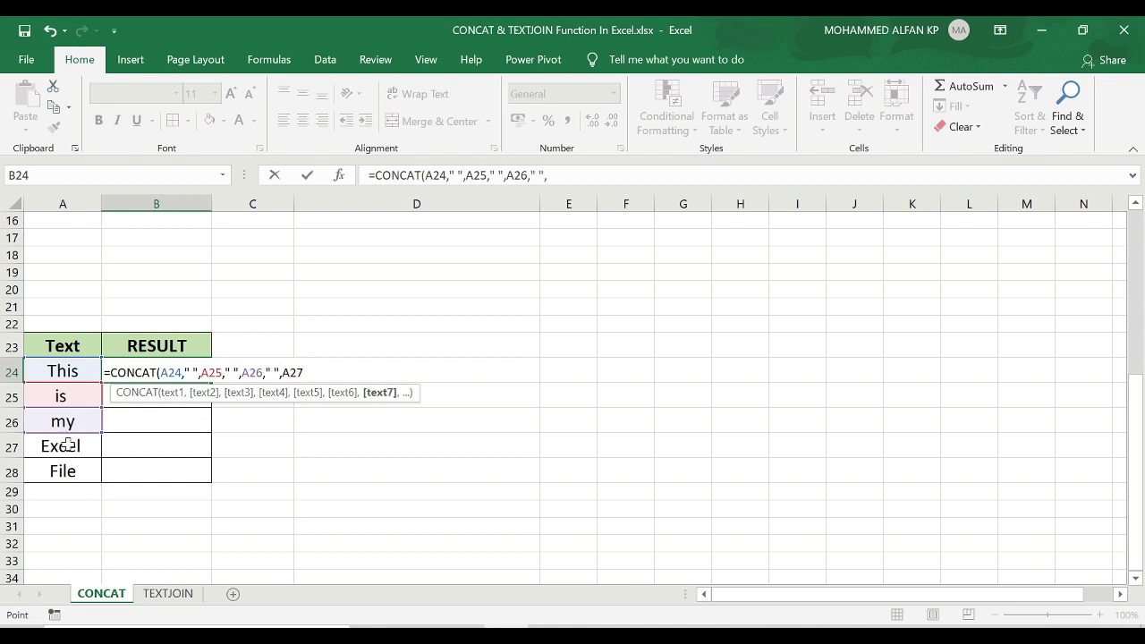
pyautogui.write(',')
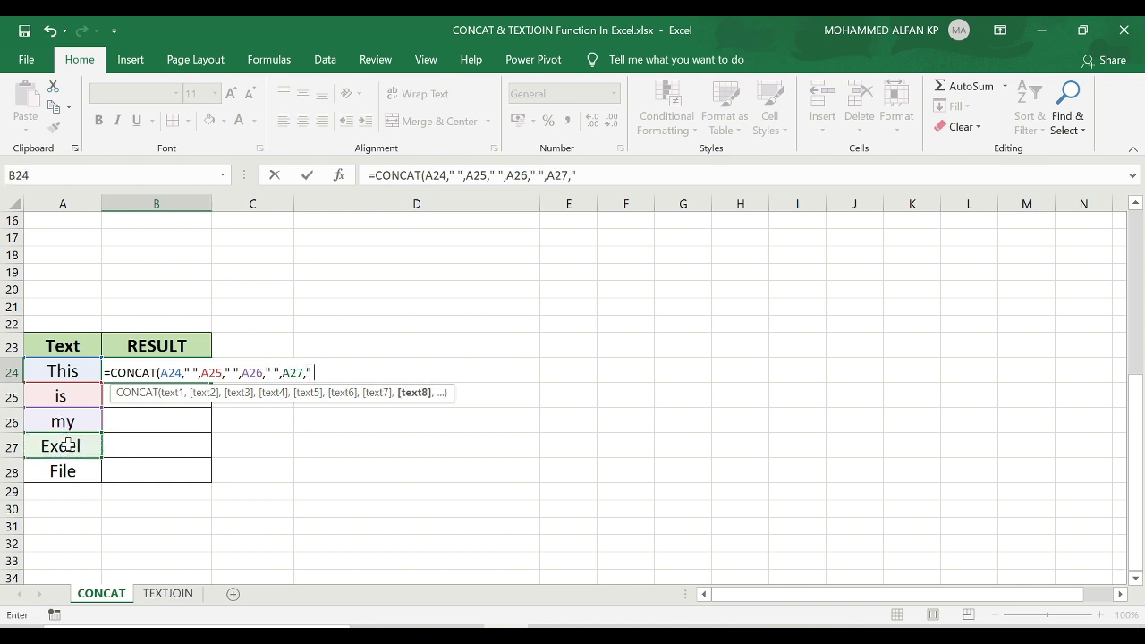
pyautogui.write('" ",')
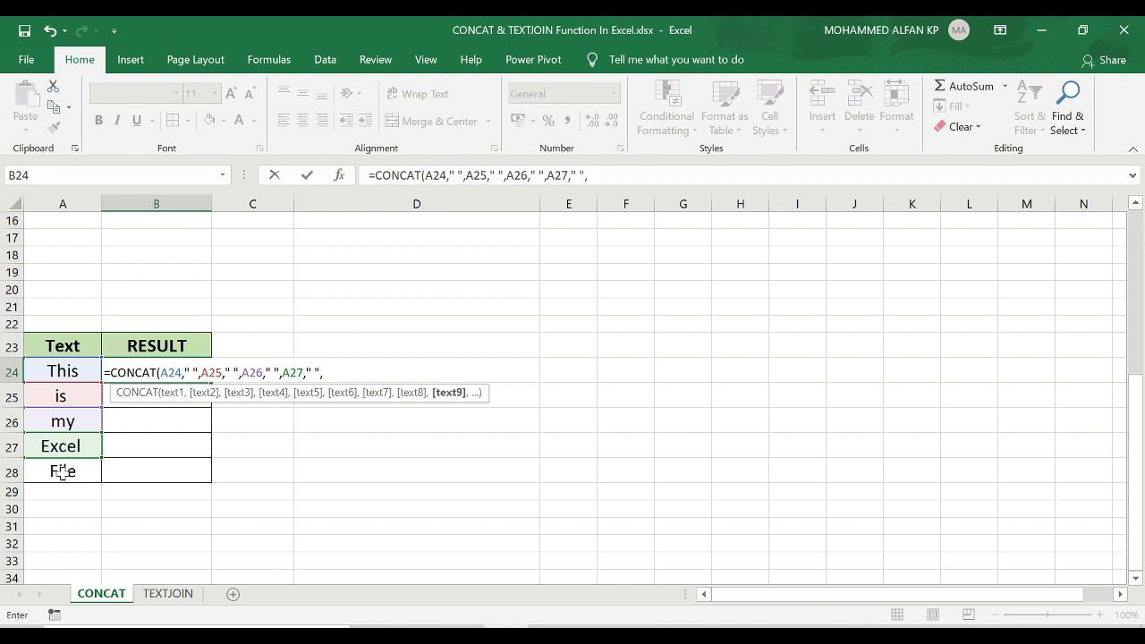
pyautogui.click(64, 472)
pyautogui.write(')')
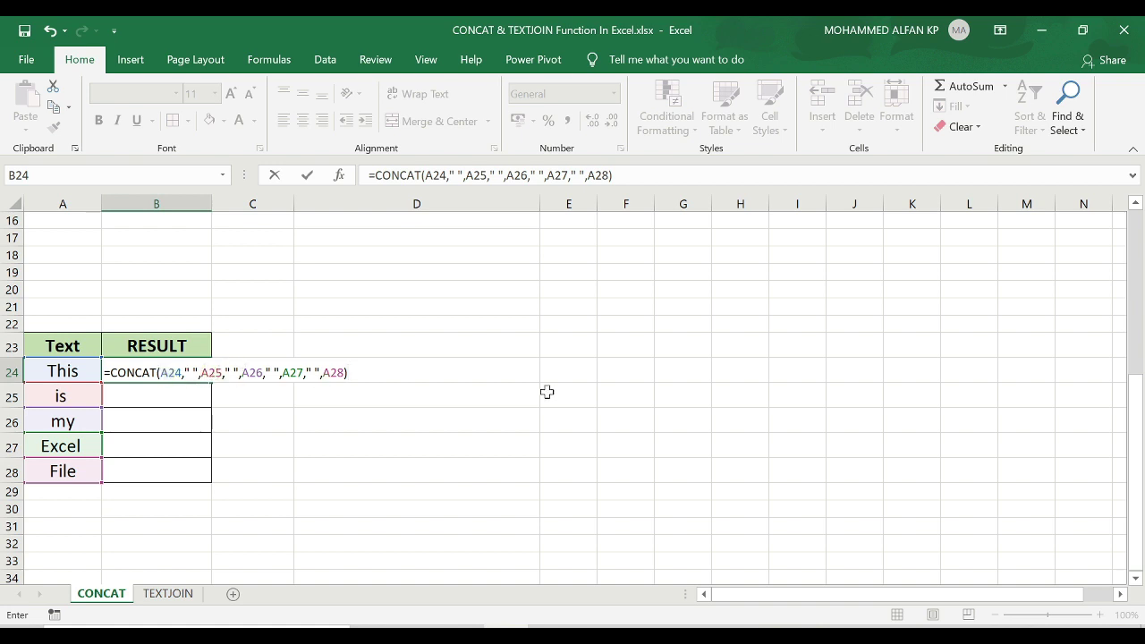
pyautogui.hotkey('ctrl', 'Return')
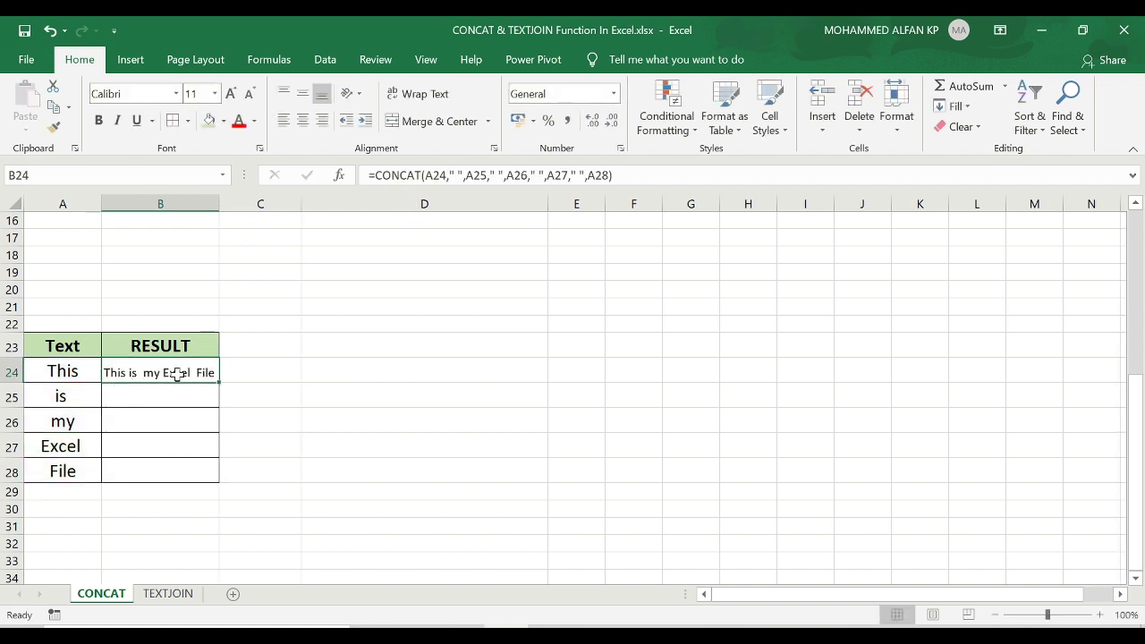
pyautogui.scroll(-2, 175, 372)
pyautogui.scroll(2, 173, 371)
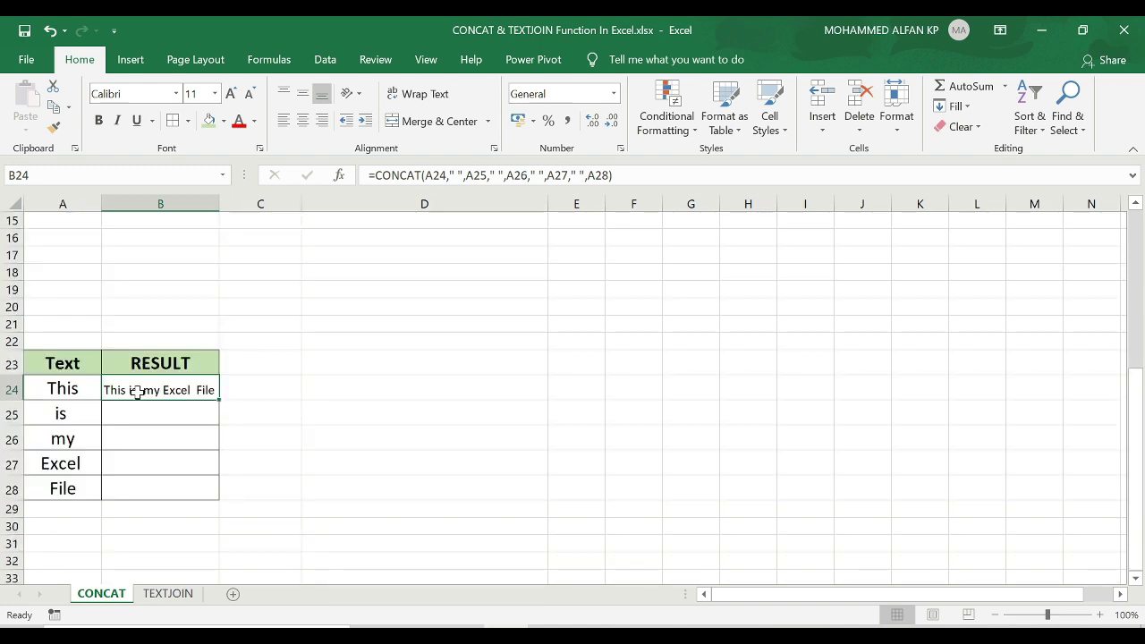
# Step: Add extra spaces inside the first " " separator of B24's formula to widen the gap after This
pyautogui.click(455, 174)
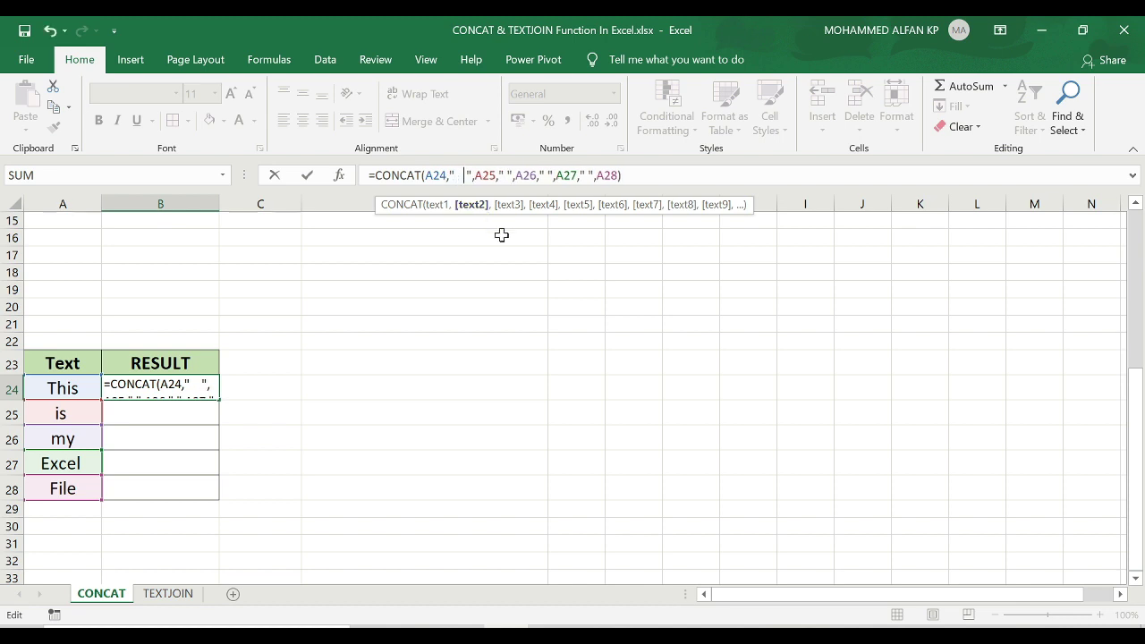
pyautogui.press('Return')
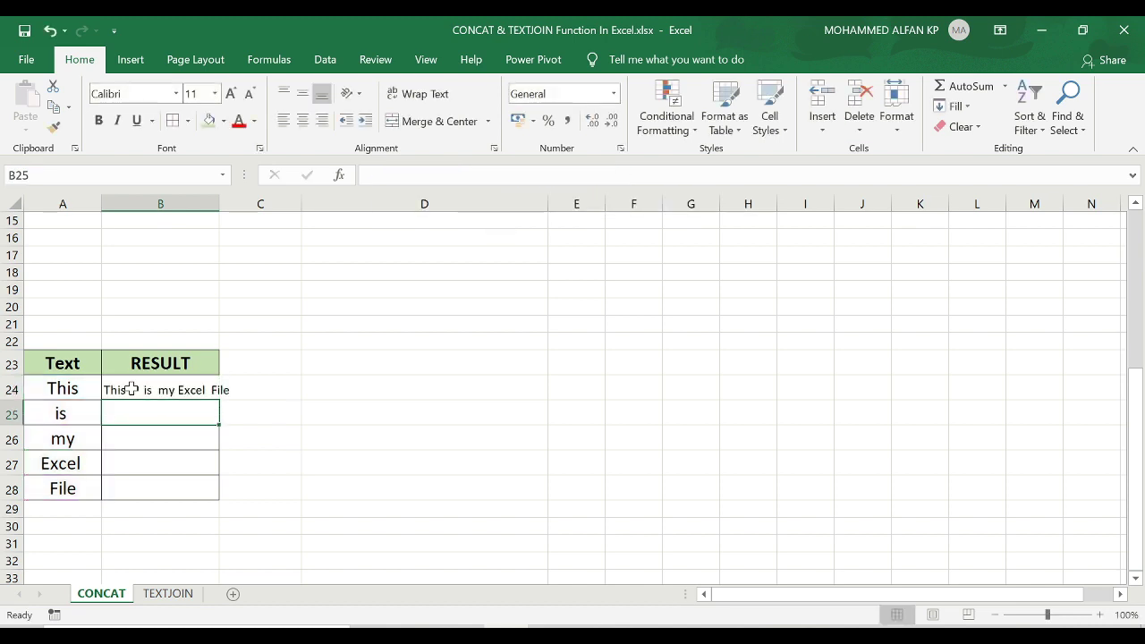
pyautogui.click(131, 388)
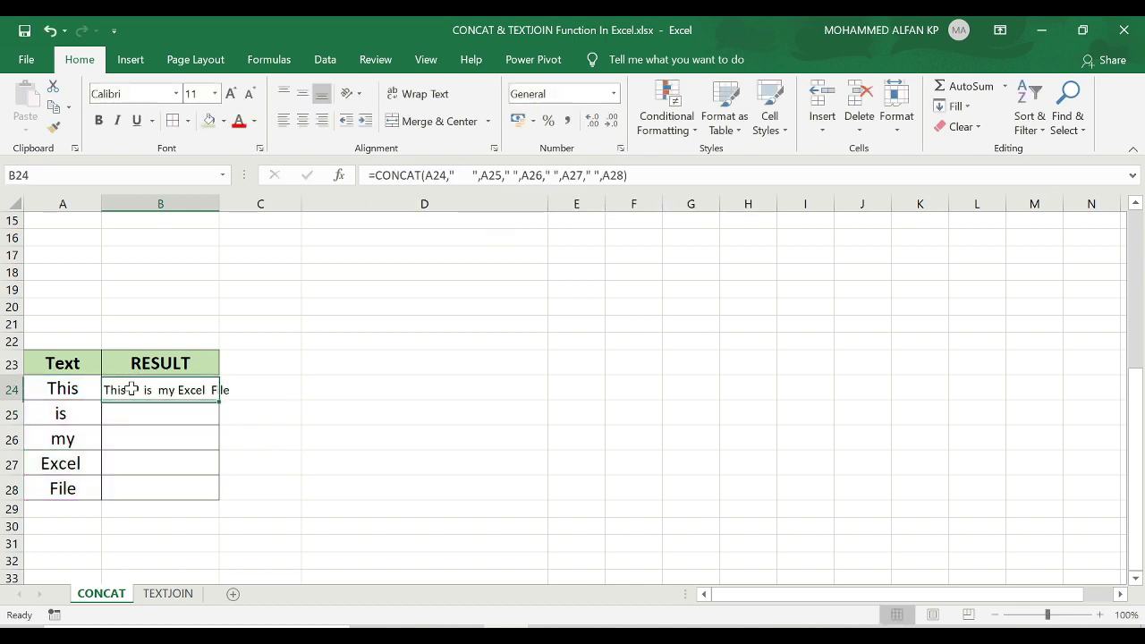
# Step: Switch to the TEXTJOIN sheet, select E2, and point out the blank Special Code cells C2 and C4
pyautogui.click(168, 594)
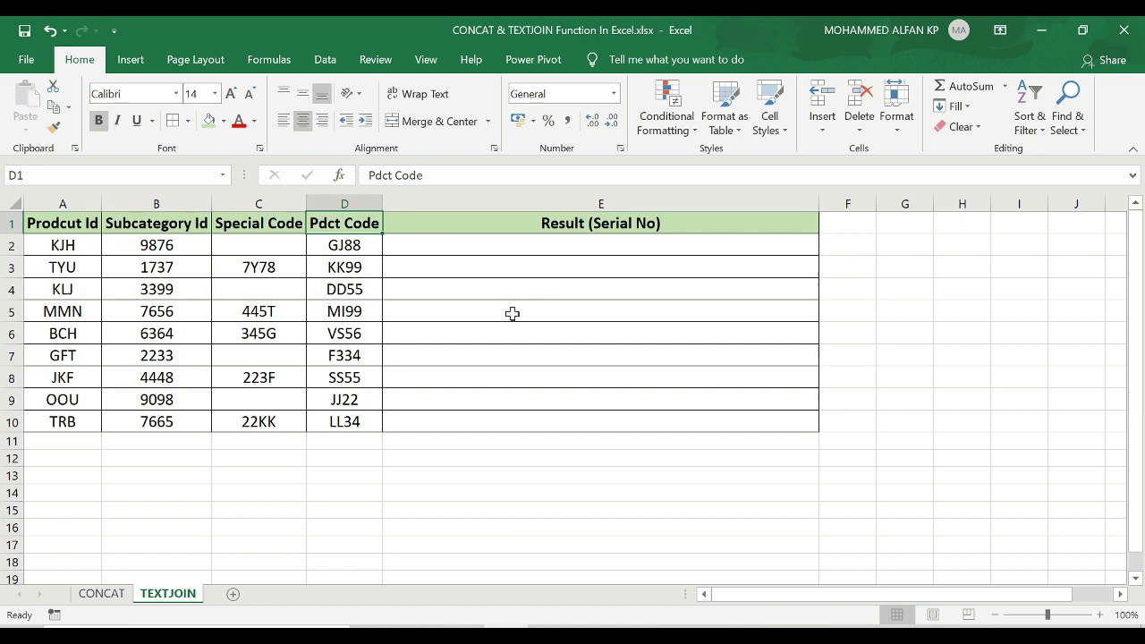
pyautogui.click(471, 245)
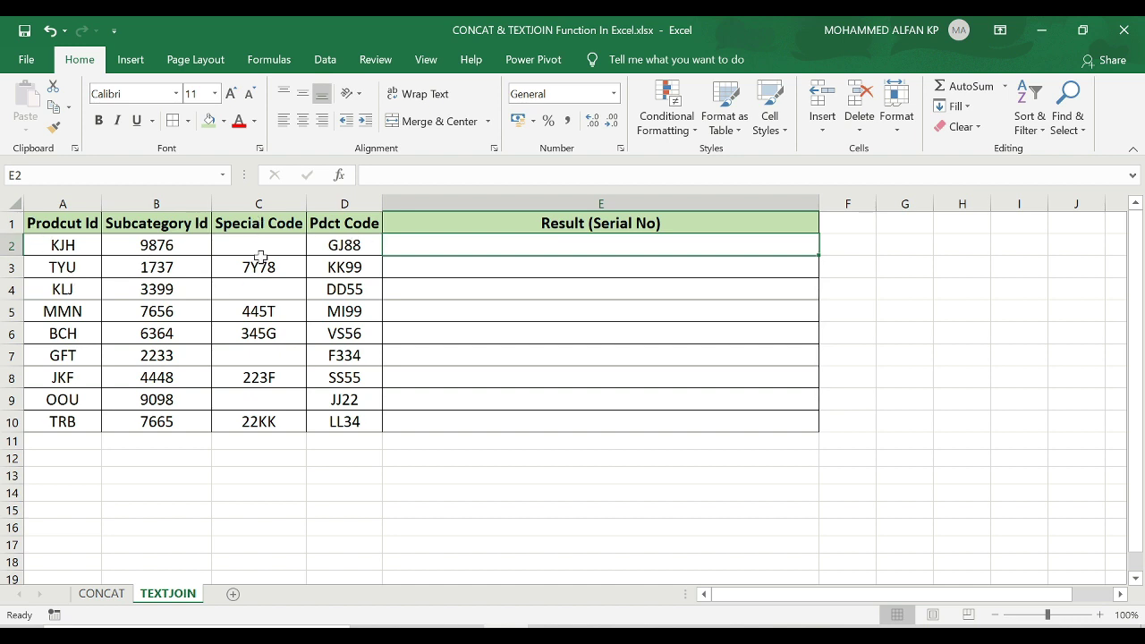
pyautogui.click(262, 292)
pyautogui.click(261, 250)
pyautogui.click(271, 284)
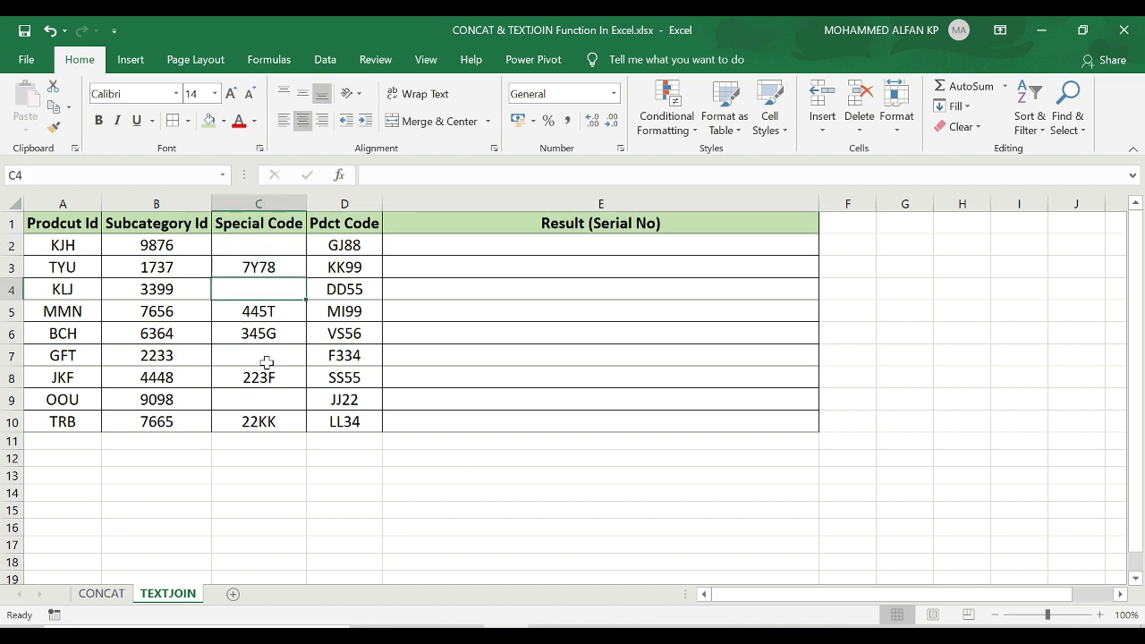
pyautogui.click(513, 242)
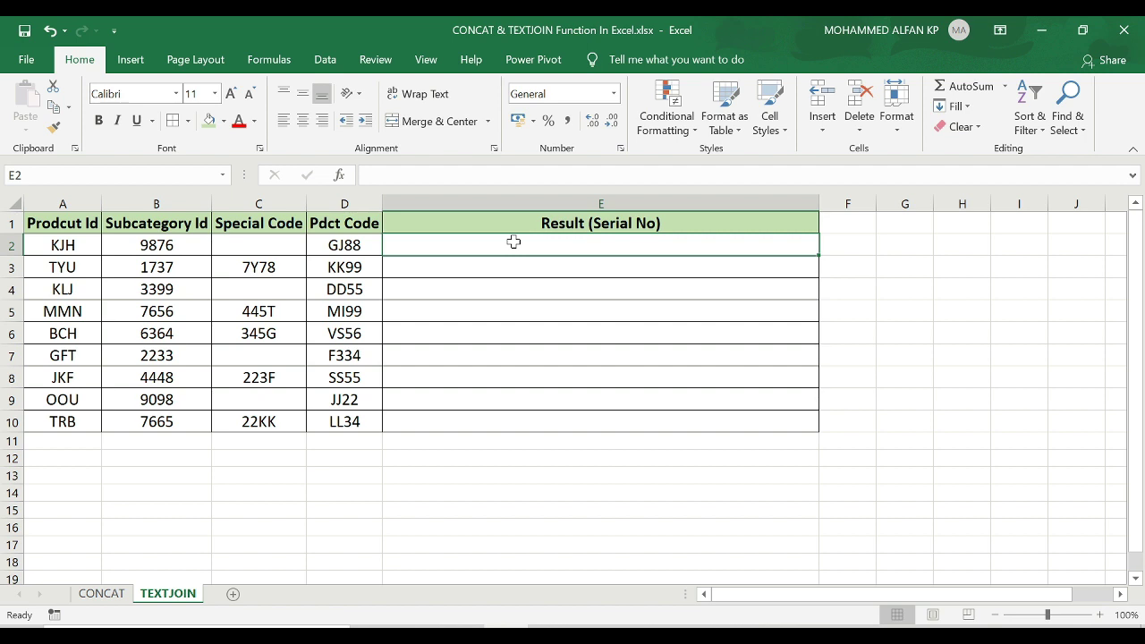
# Step: Enter =TEXTJOIN("-",TRUE,A2:D2) in E2 to join row 2's codes with hyphens
pyautogui.write('=text')
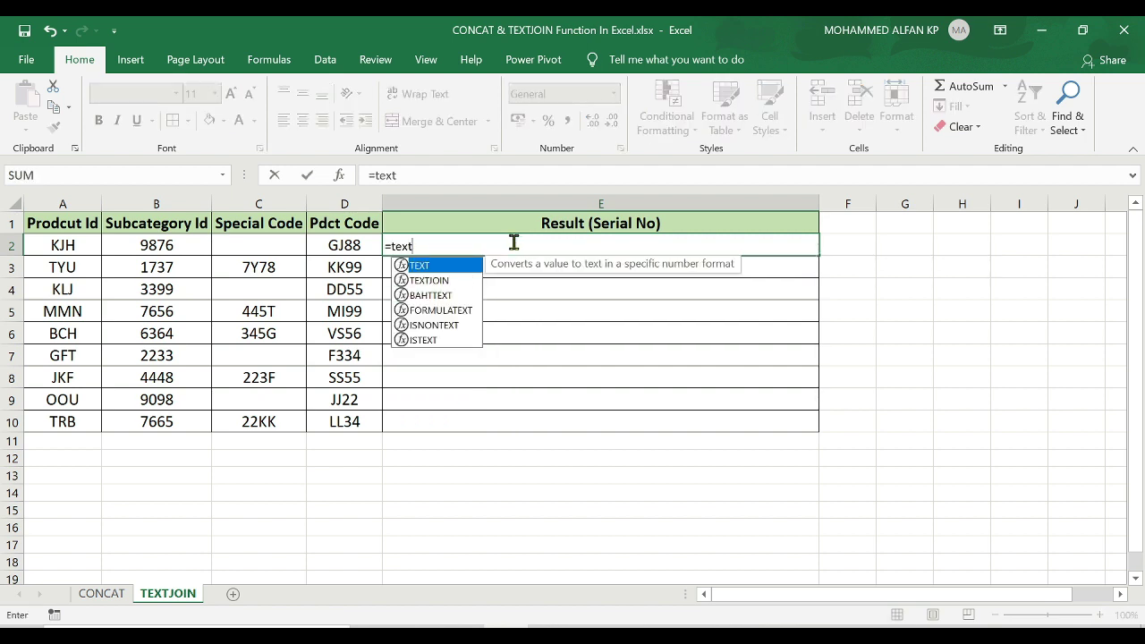
pyautogui.doubleClick(447, 280)
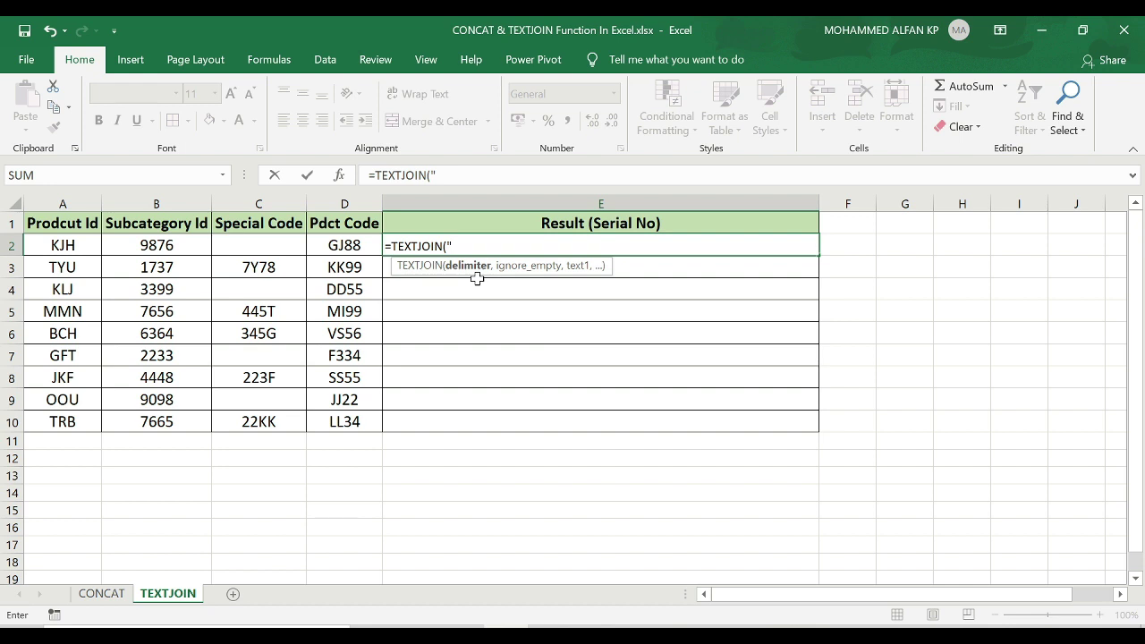
pyautogui.write(',')
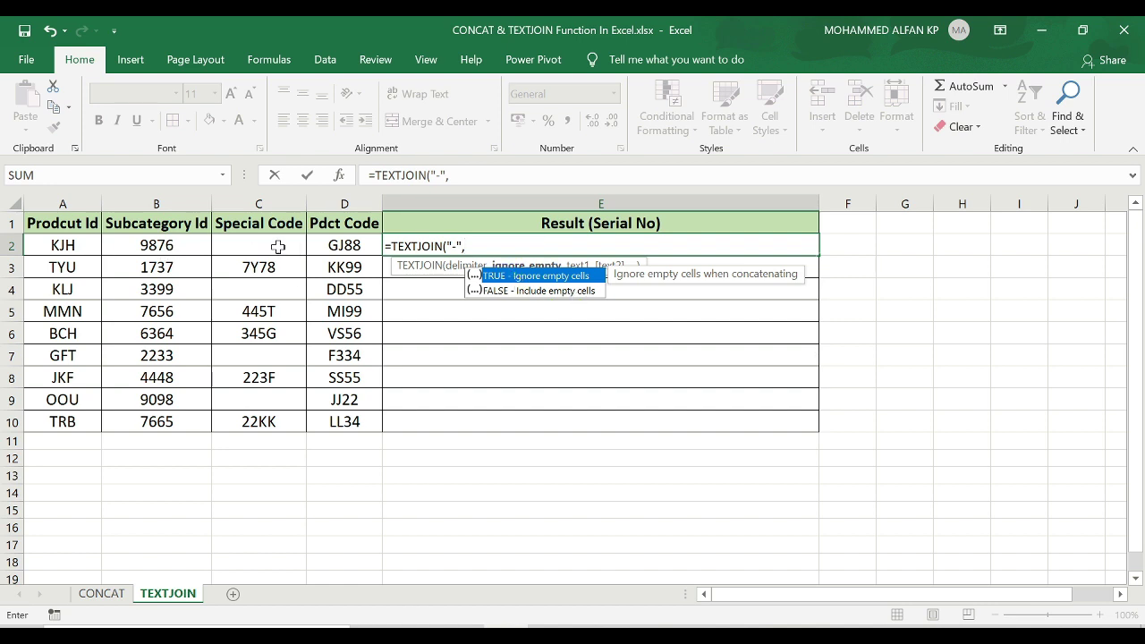
pyautogui.doubleClick(508, 283)
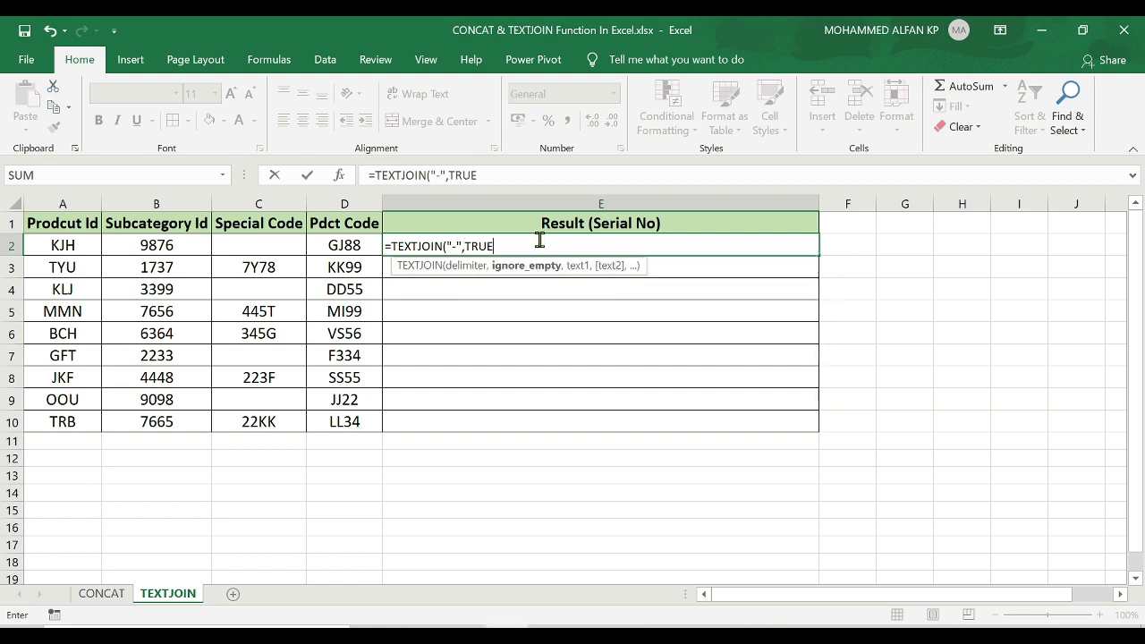
pyautogui.write(',')
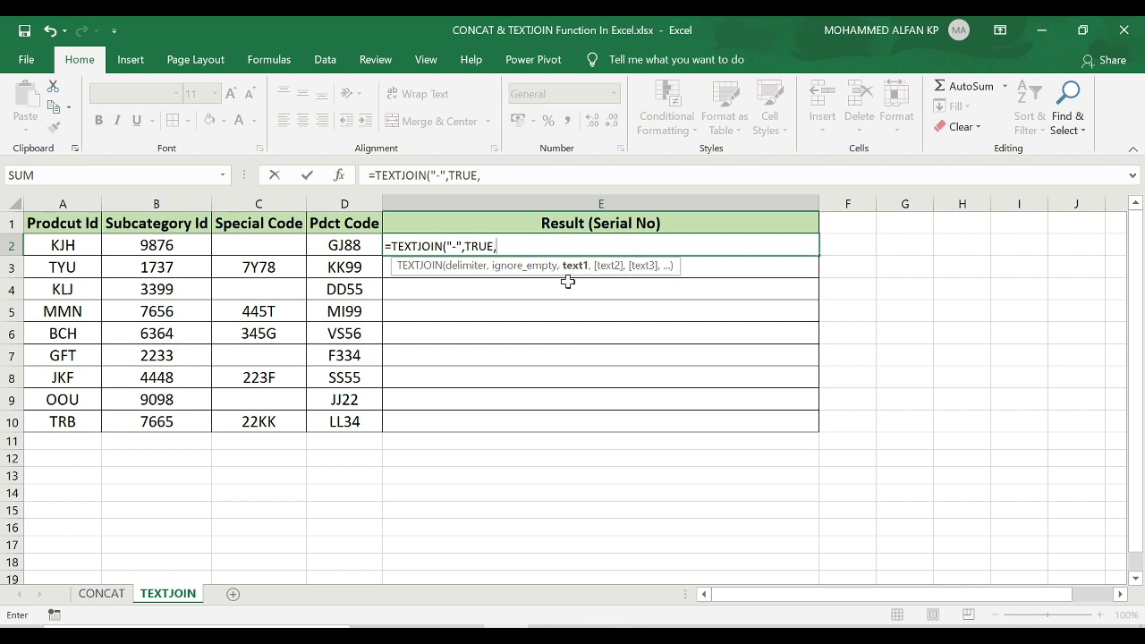
pyautogui.moveTo(62, 245); pyautogui.dragTo(356, 245)
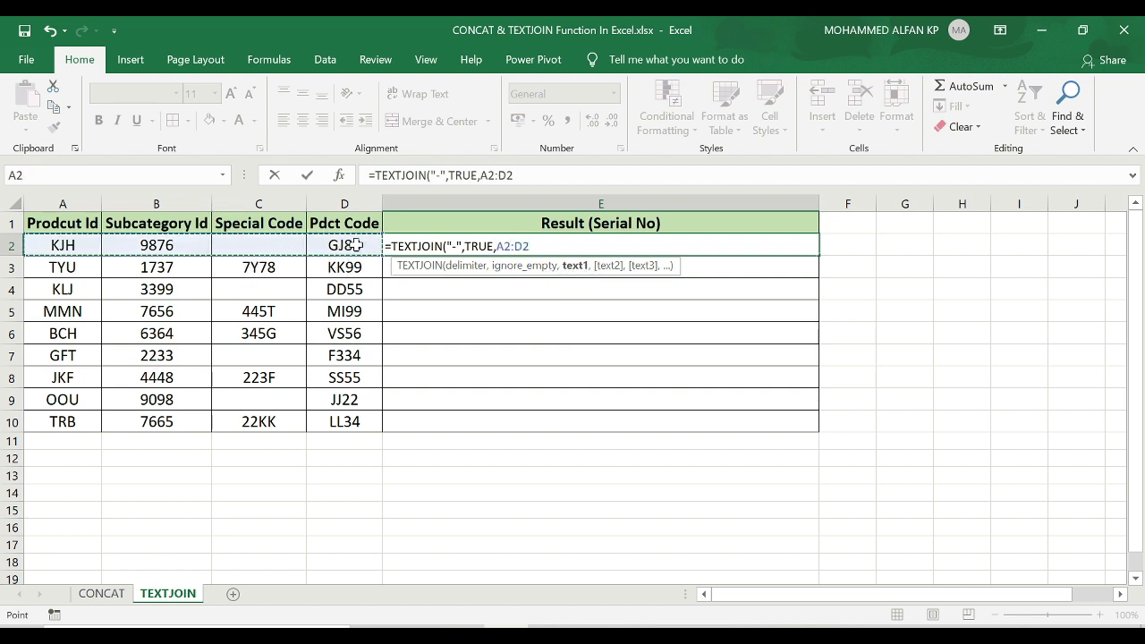
pyautogui.write(')')
pyautogui.press('Return')
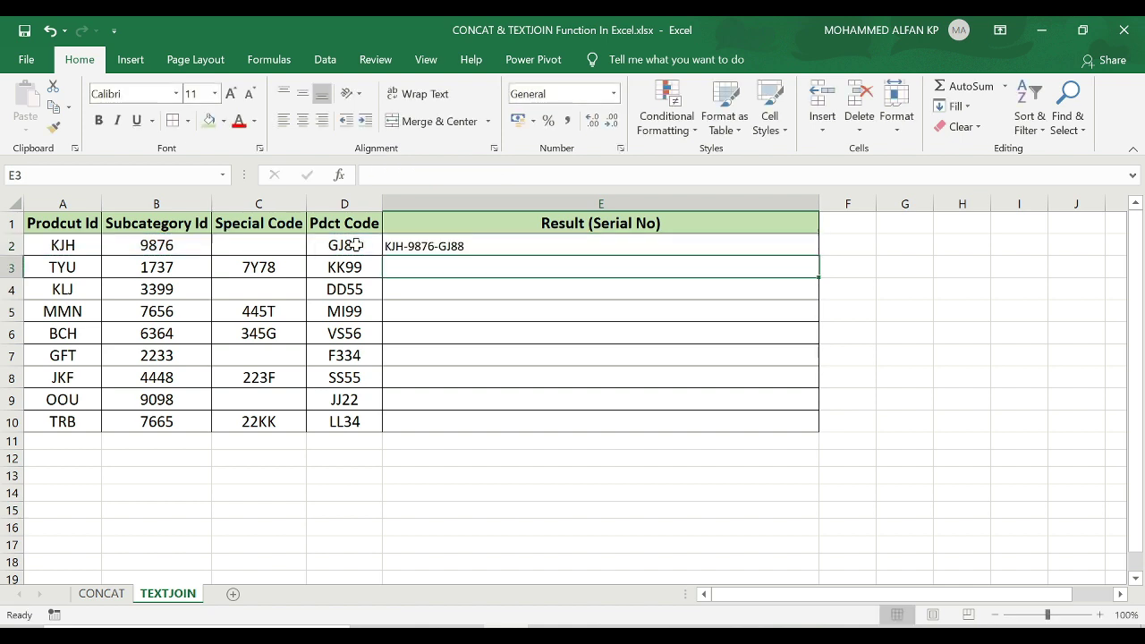
# Step: Copy the TEXTJOIN formula down to E10 and reopen E2's formula for editing
pyautogui.press('Up')
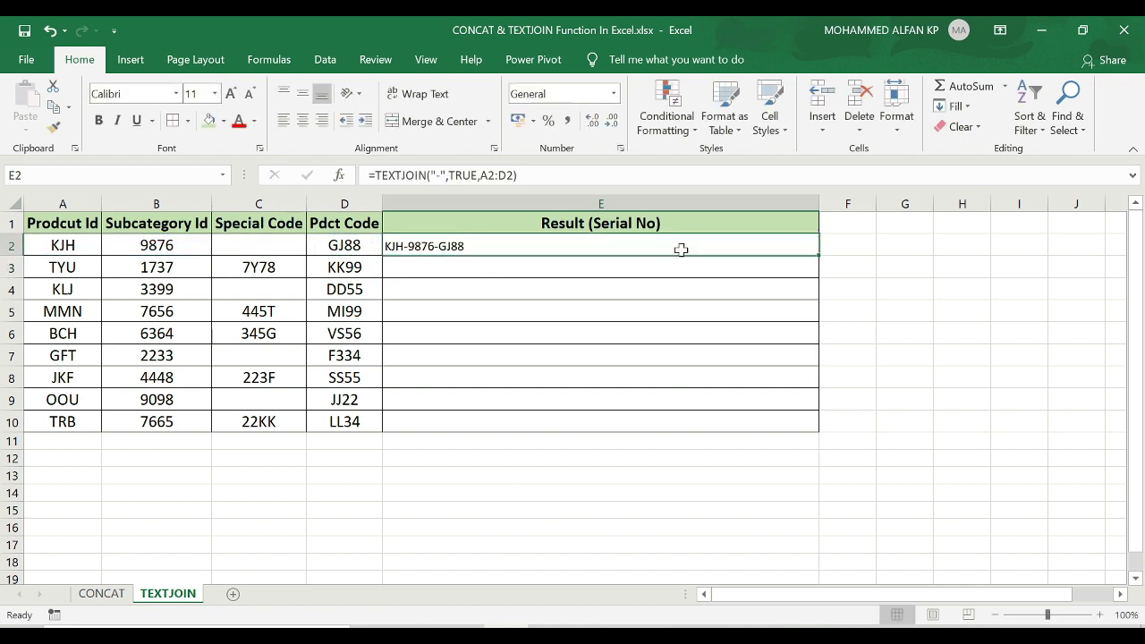
pyautogui.doubleClick(822, 256)
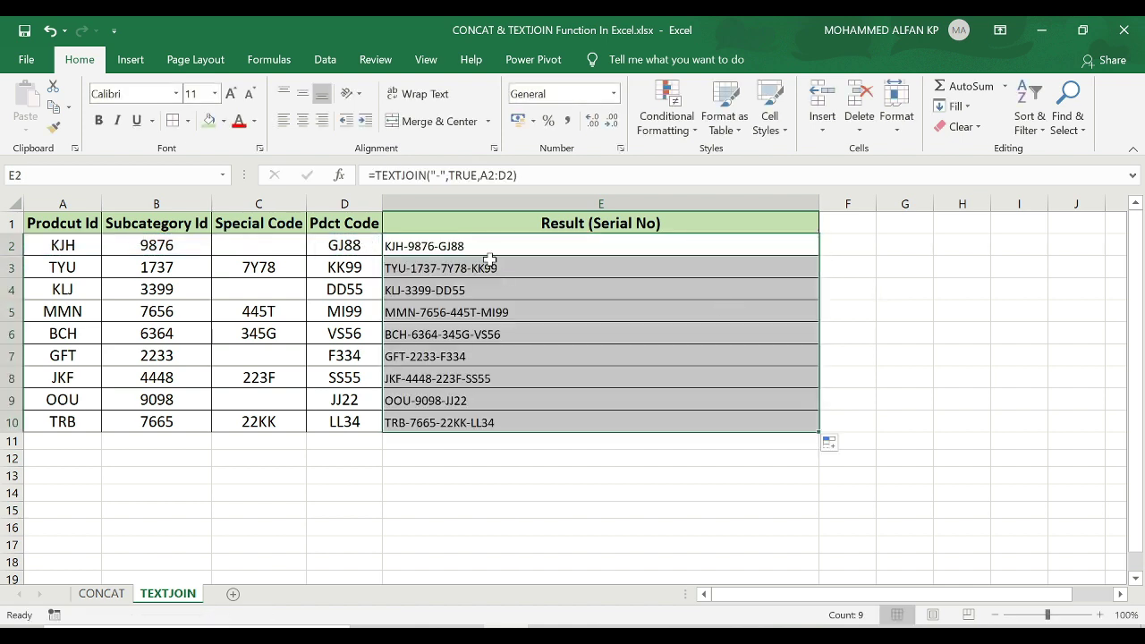
pyautogui.click(460, 261)
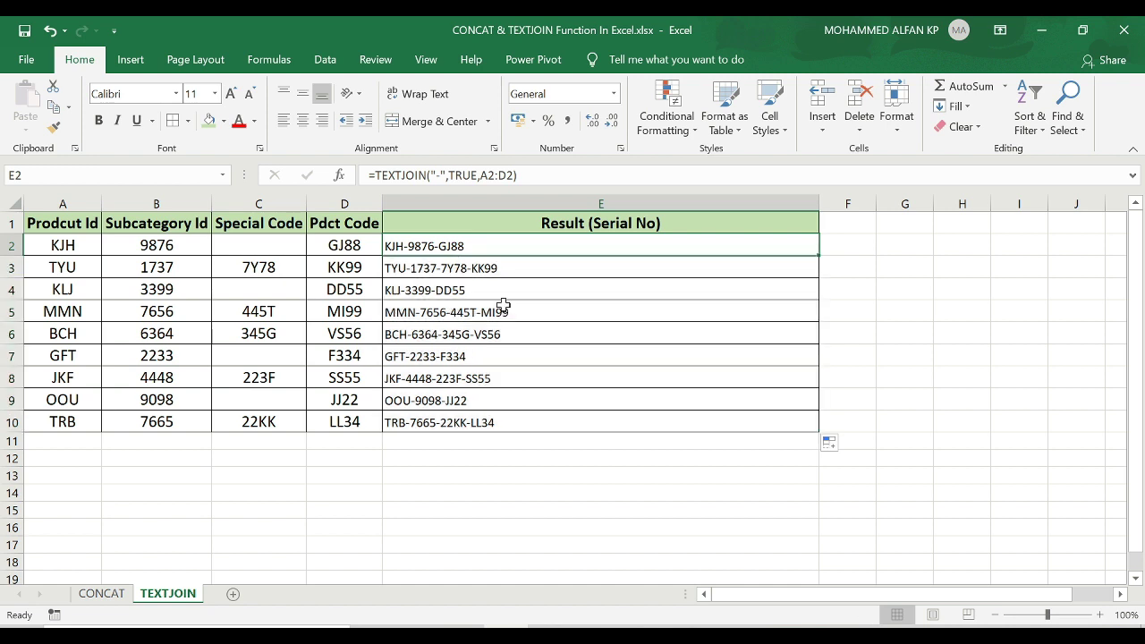
pyautogui.click(478, 174)
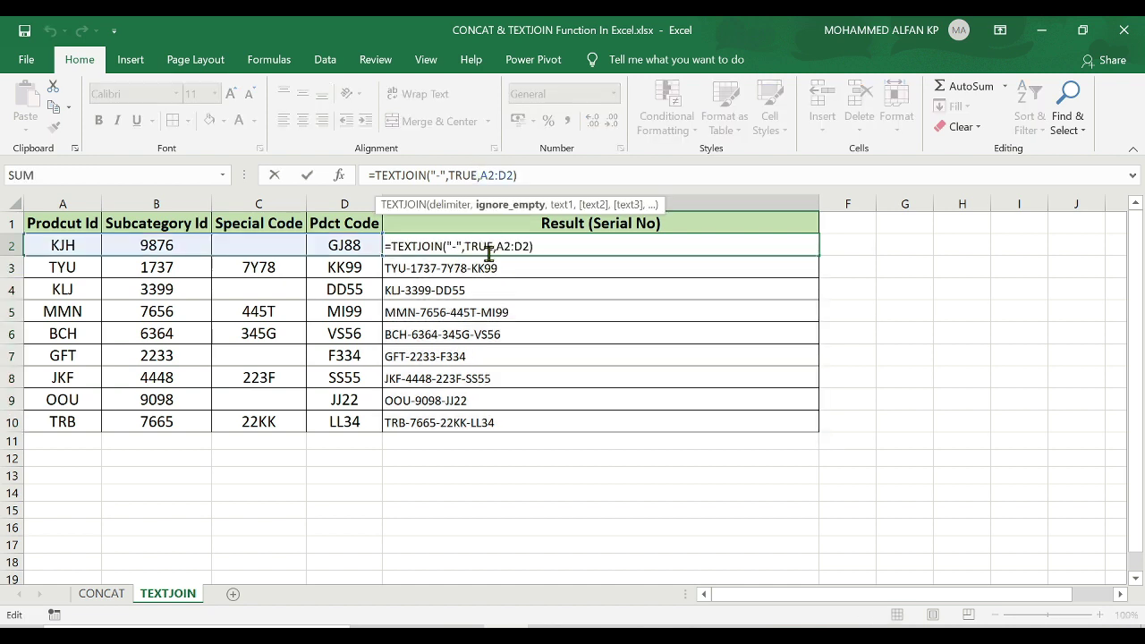
# Step: Change E2's TEXTJOIN ignore-empty argument from TRUE to FALSE and refill it down to E10
pyautogui.press('BackSpace')
pyautogui.press('BackSpace')
pyautogui.press('BackSpace')
pyautogui.press('BackSpace')
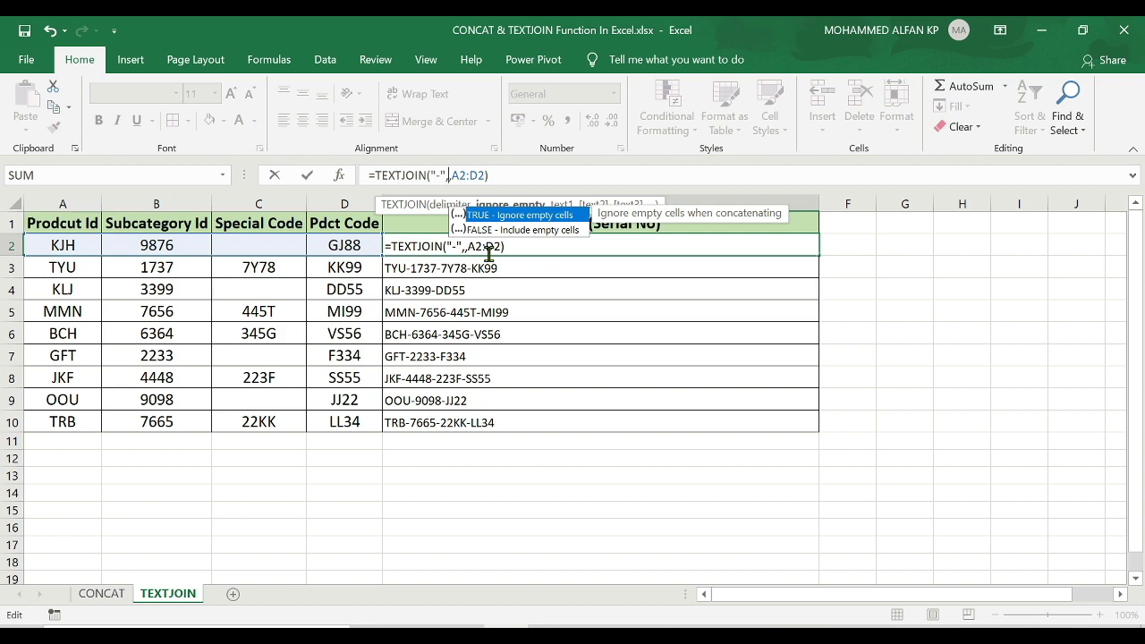
pyautogui.doubleClick(497, 230)
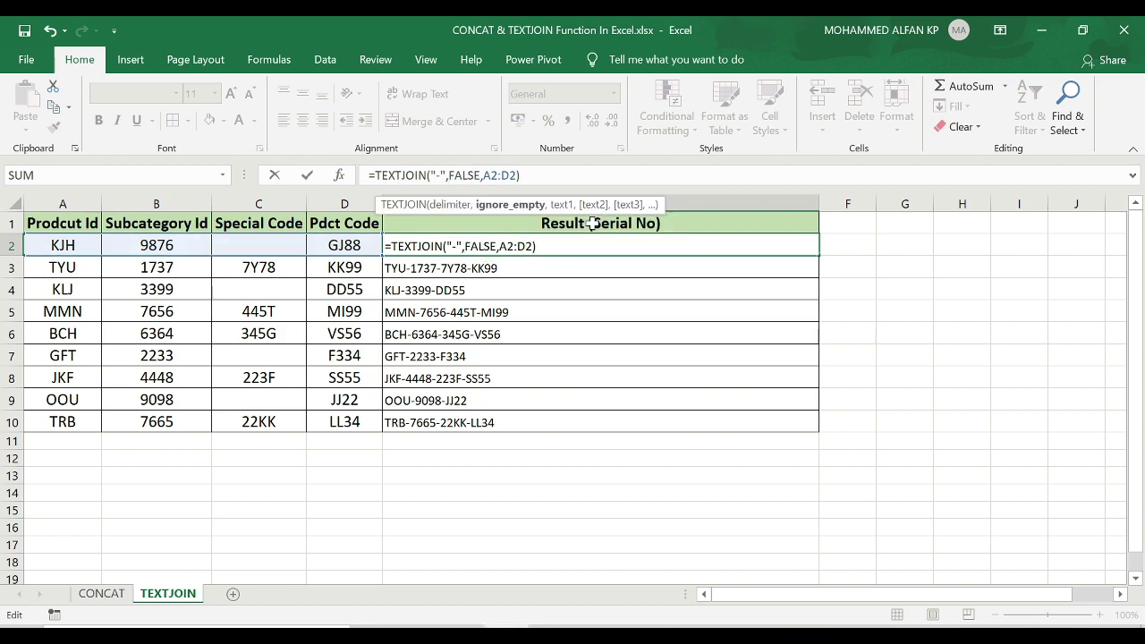
pyautogui.hotkey('ctrl', 'Return')
pyautogui.doubleClick(818, 257)
pyautogui.keyDown('ctrl'); pyautogui.scroll(3, 578, 347); pyautogui.keyUp('ctrl')
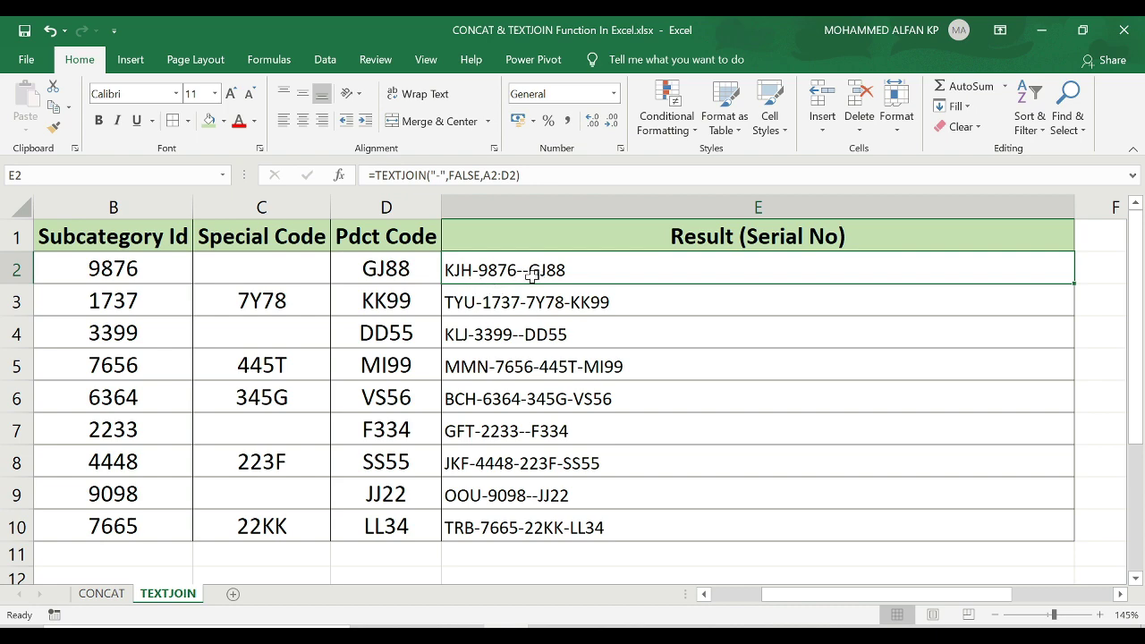
pyautogui.moveTo(886, 593); pyautogui.dragTo(787, 594)
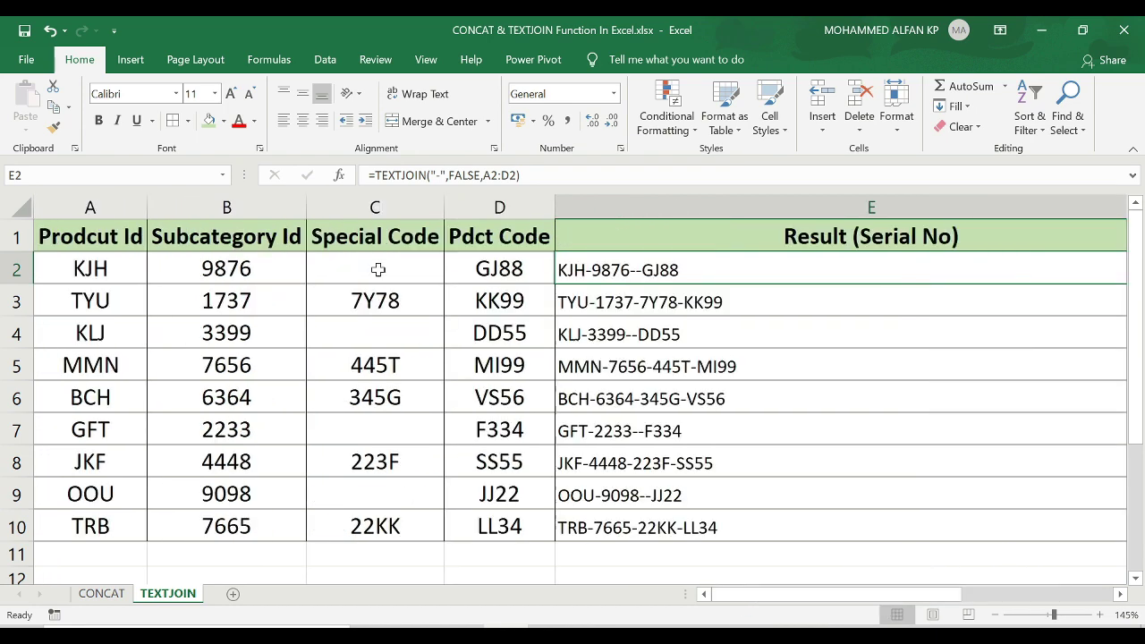
pyautogui.click(378, 269)
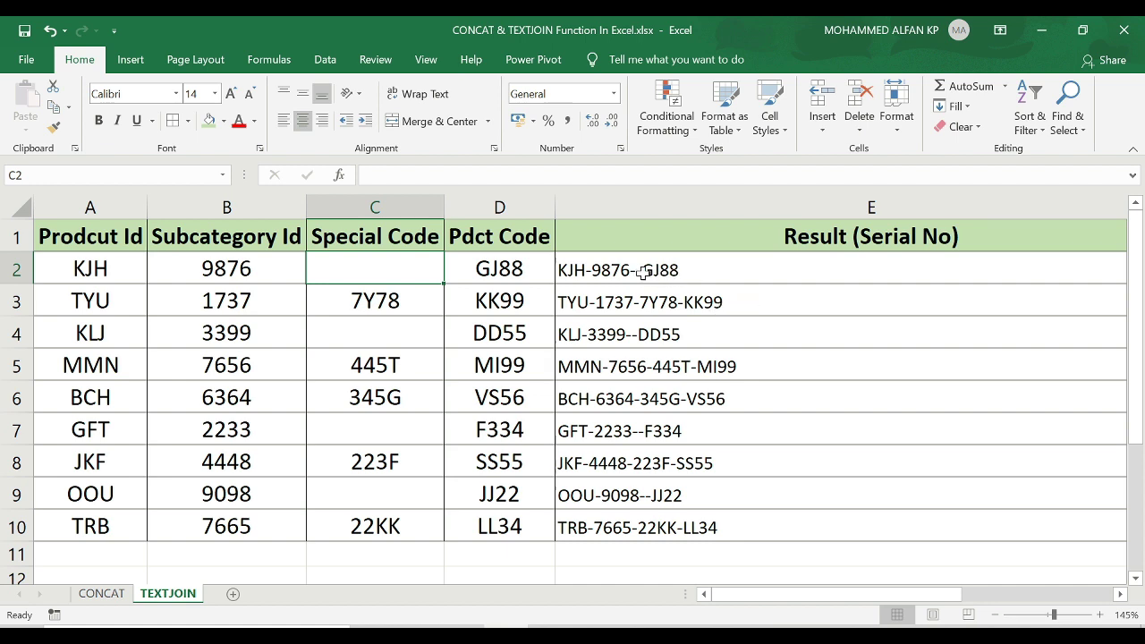
pyautogui.click(647, 304)
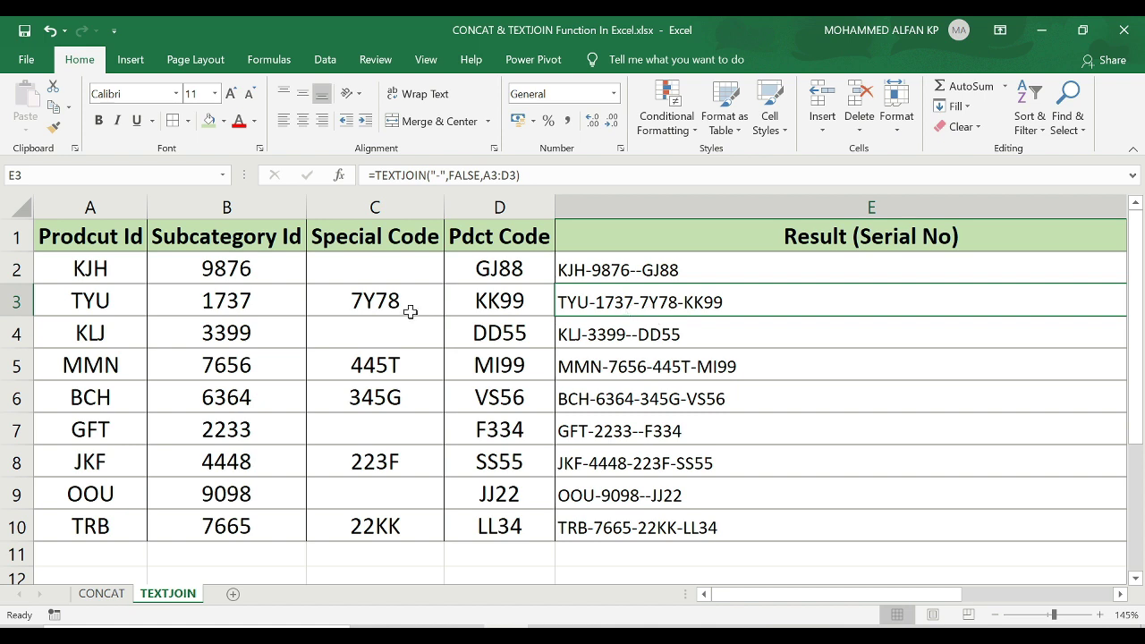
pyautogui.click(382, 306)
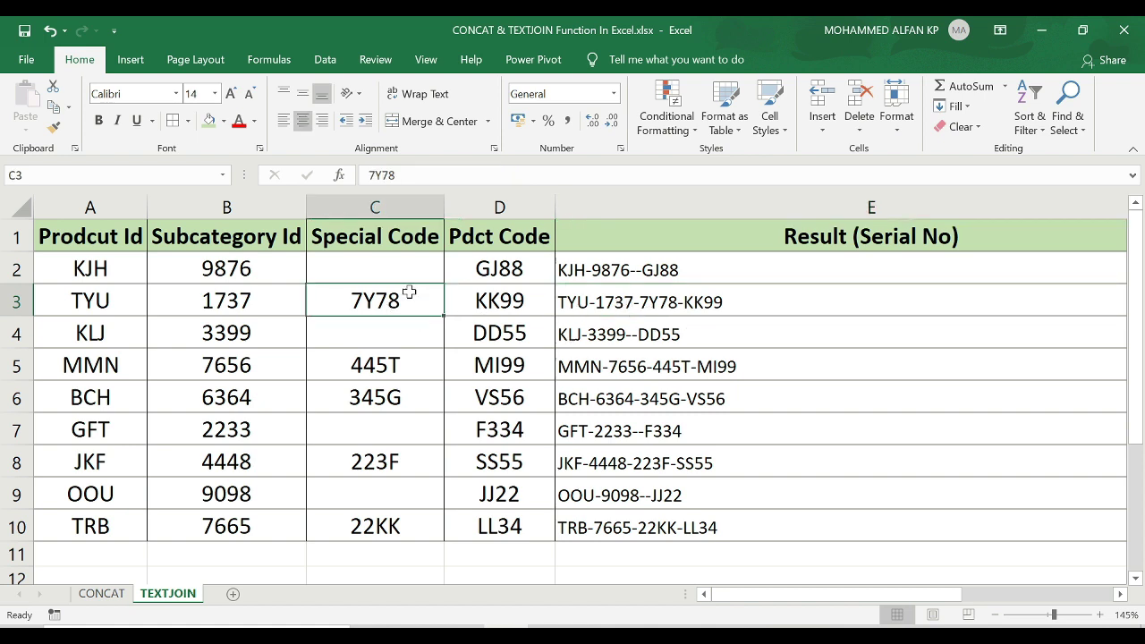
pyautogui.click(624, 343)
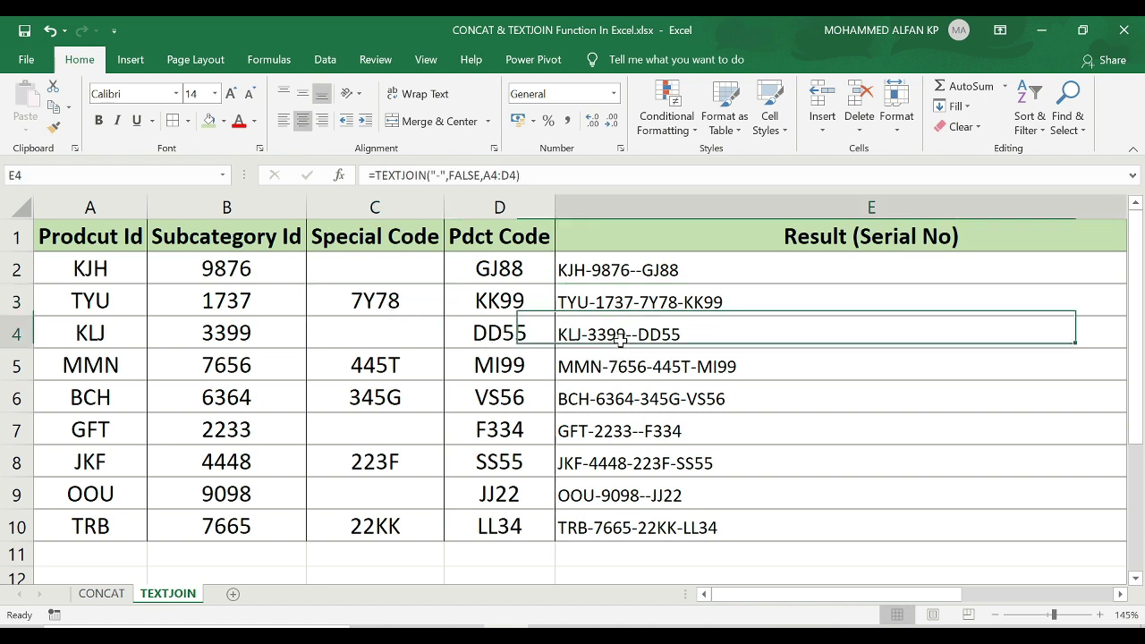
pyautogui.click(355, 338)
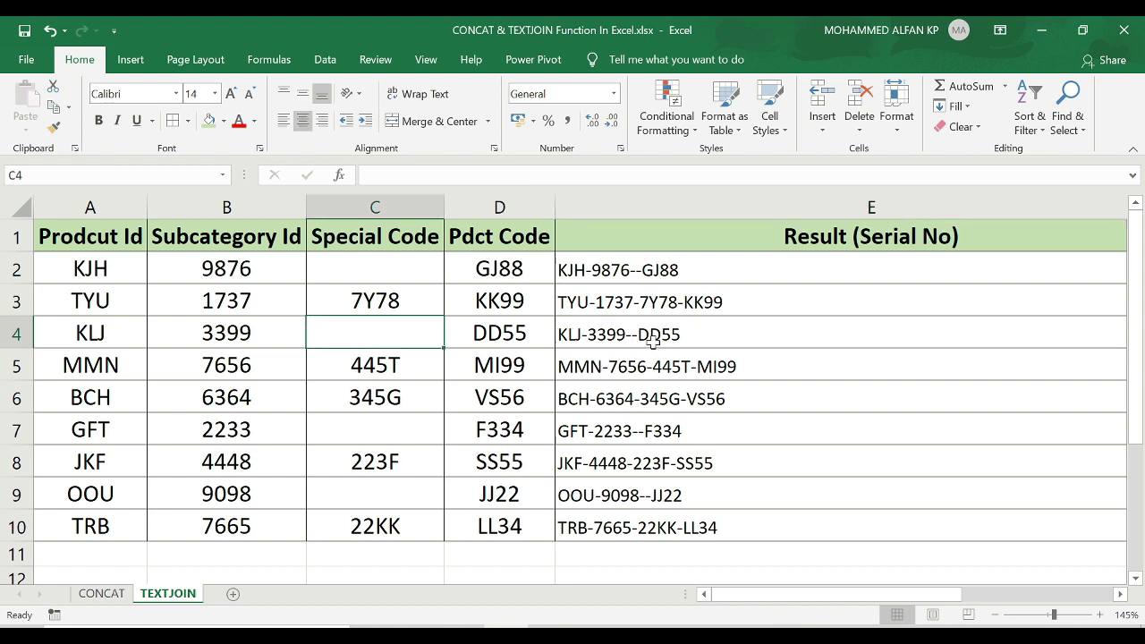
pyautogui.click(650, 338)
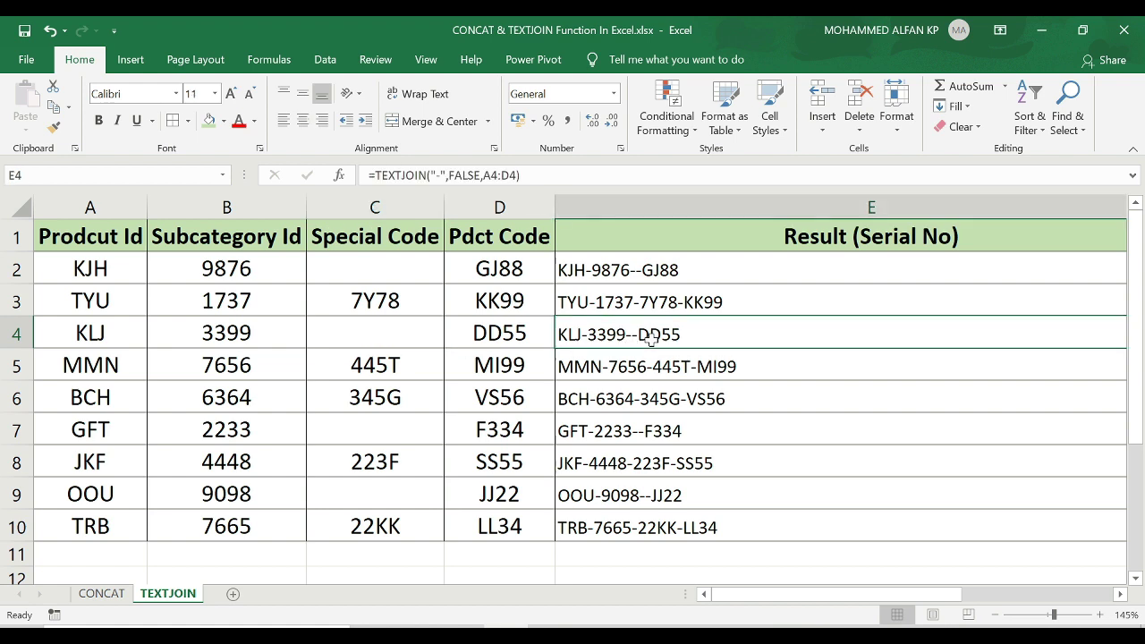